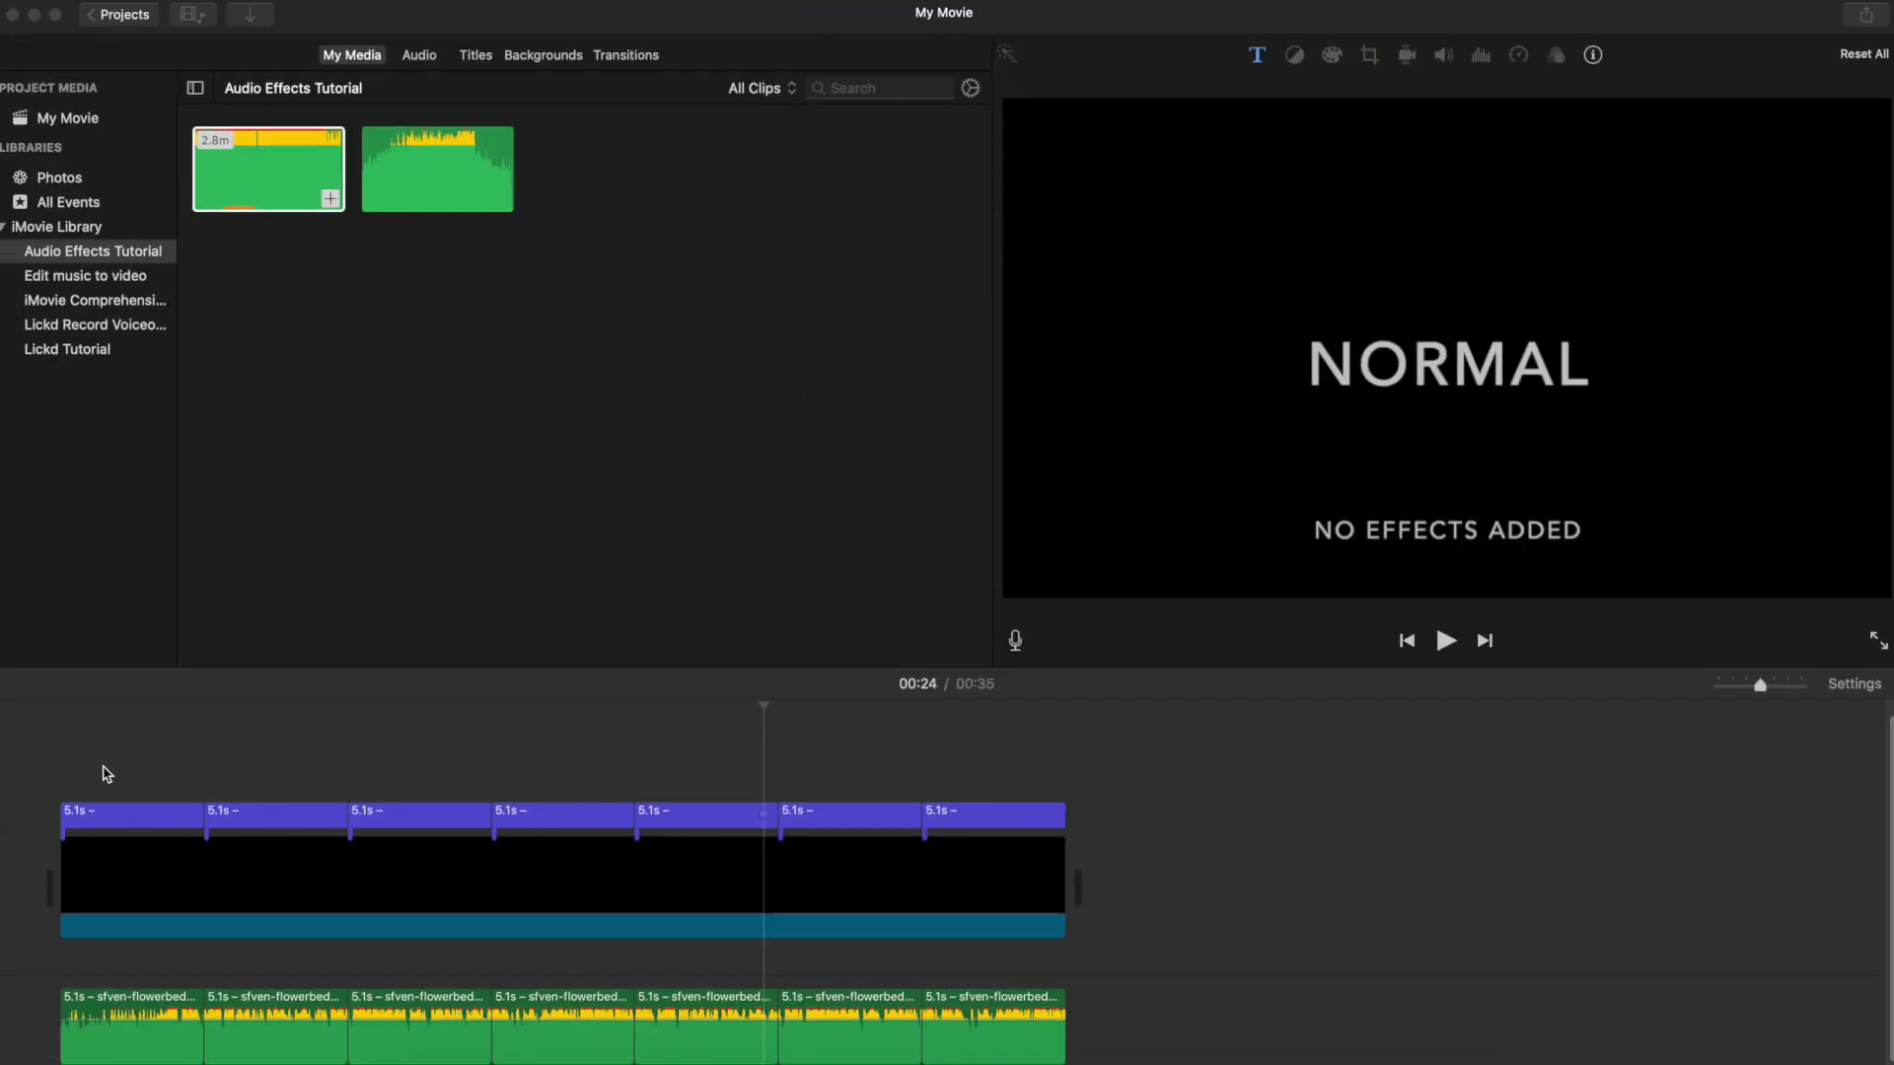
- Play the project from its beginning through the cut from the normal section to the muffle section
{"action": "left_click", "coordinate": [60, 773]}
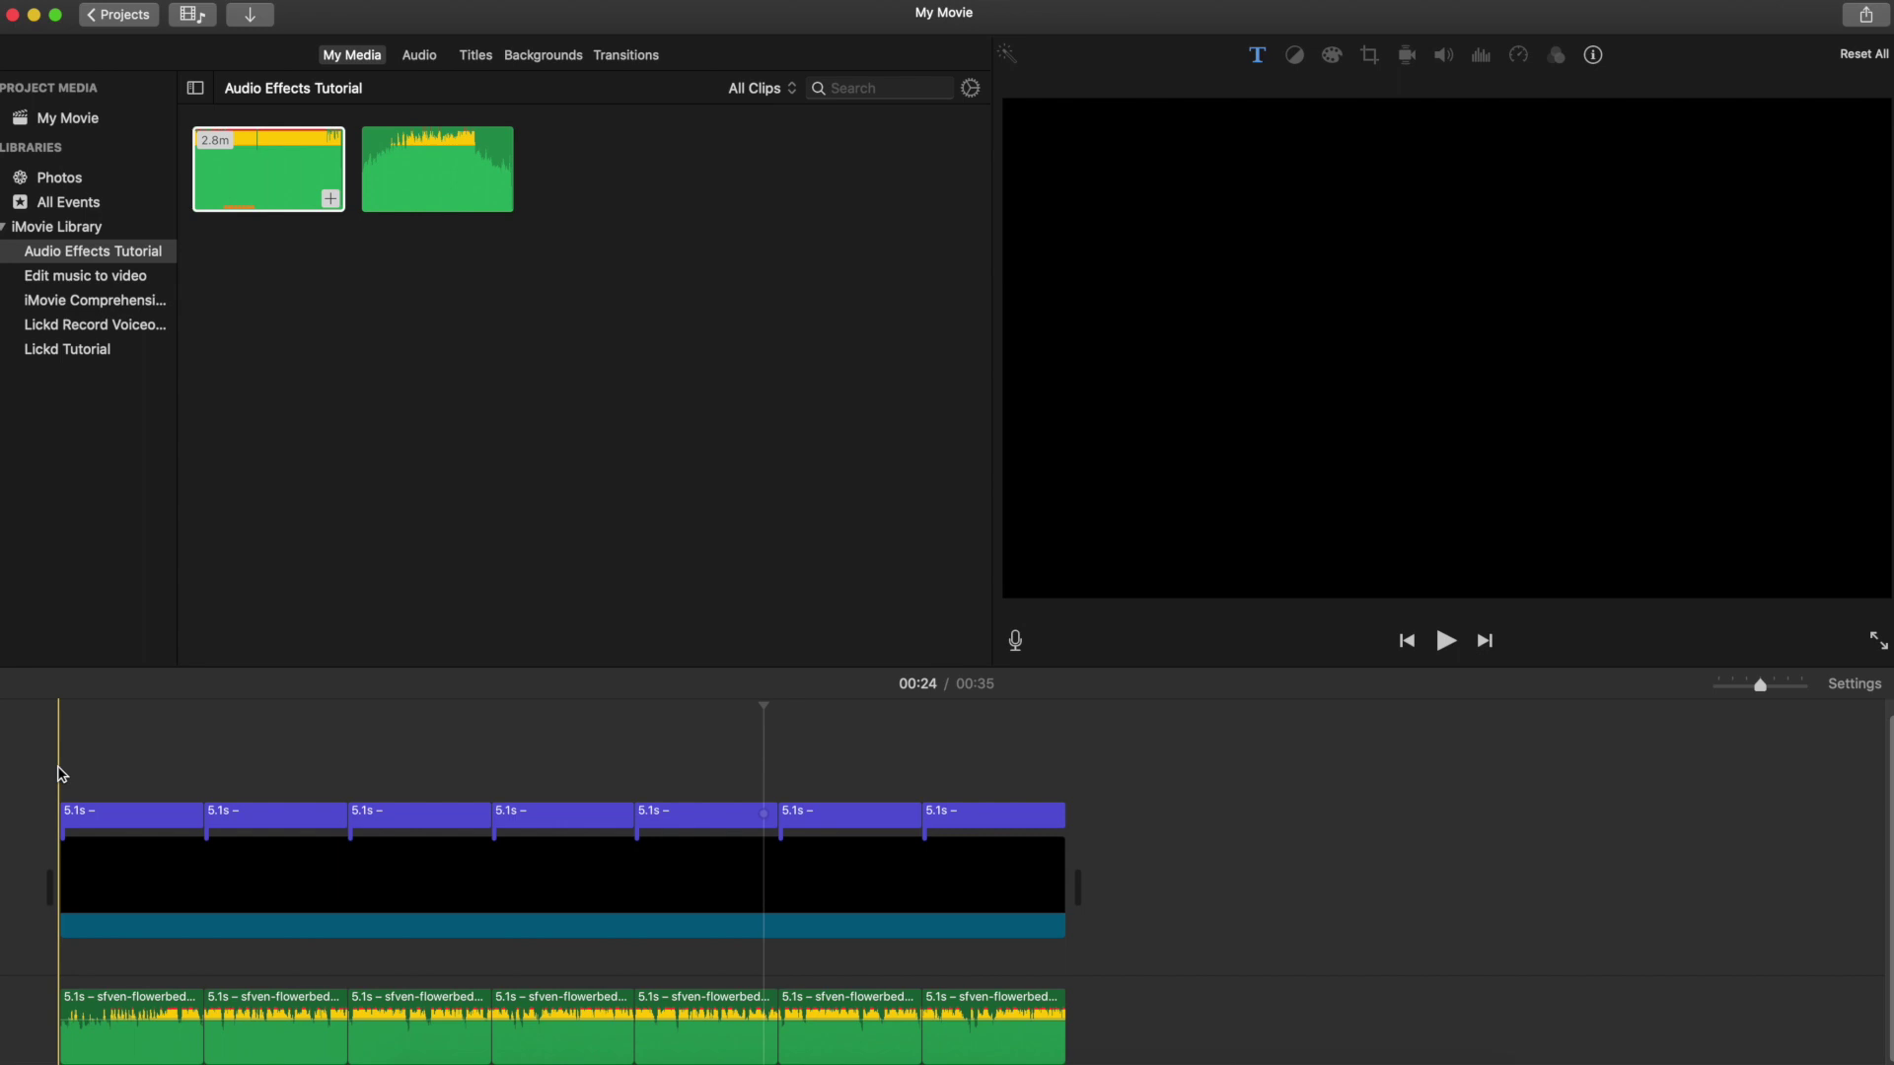
{"action": "key", "text": "space"}
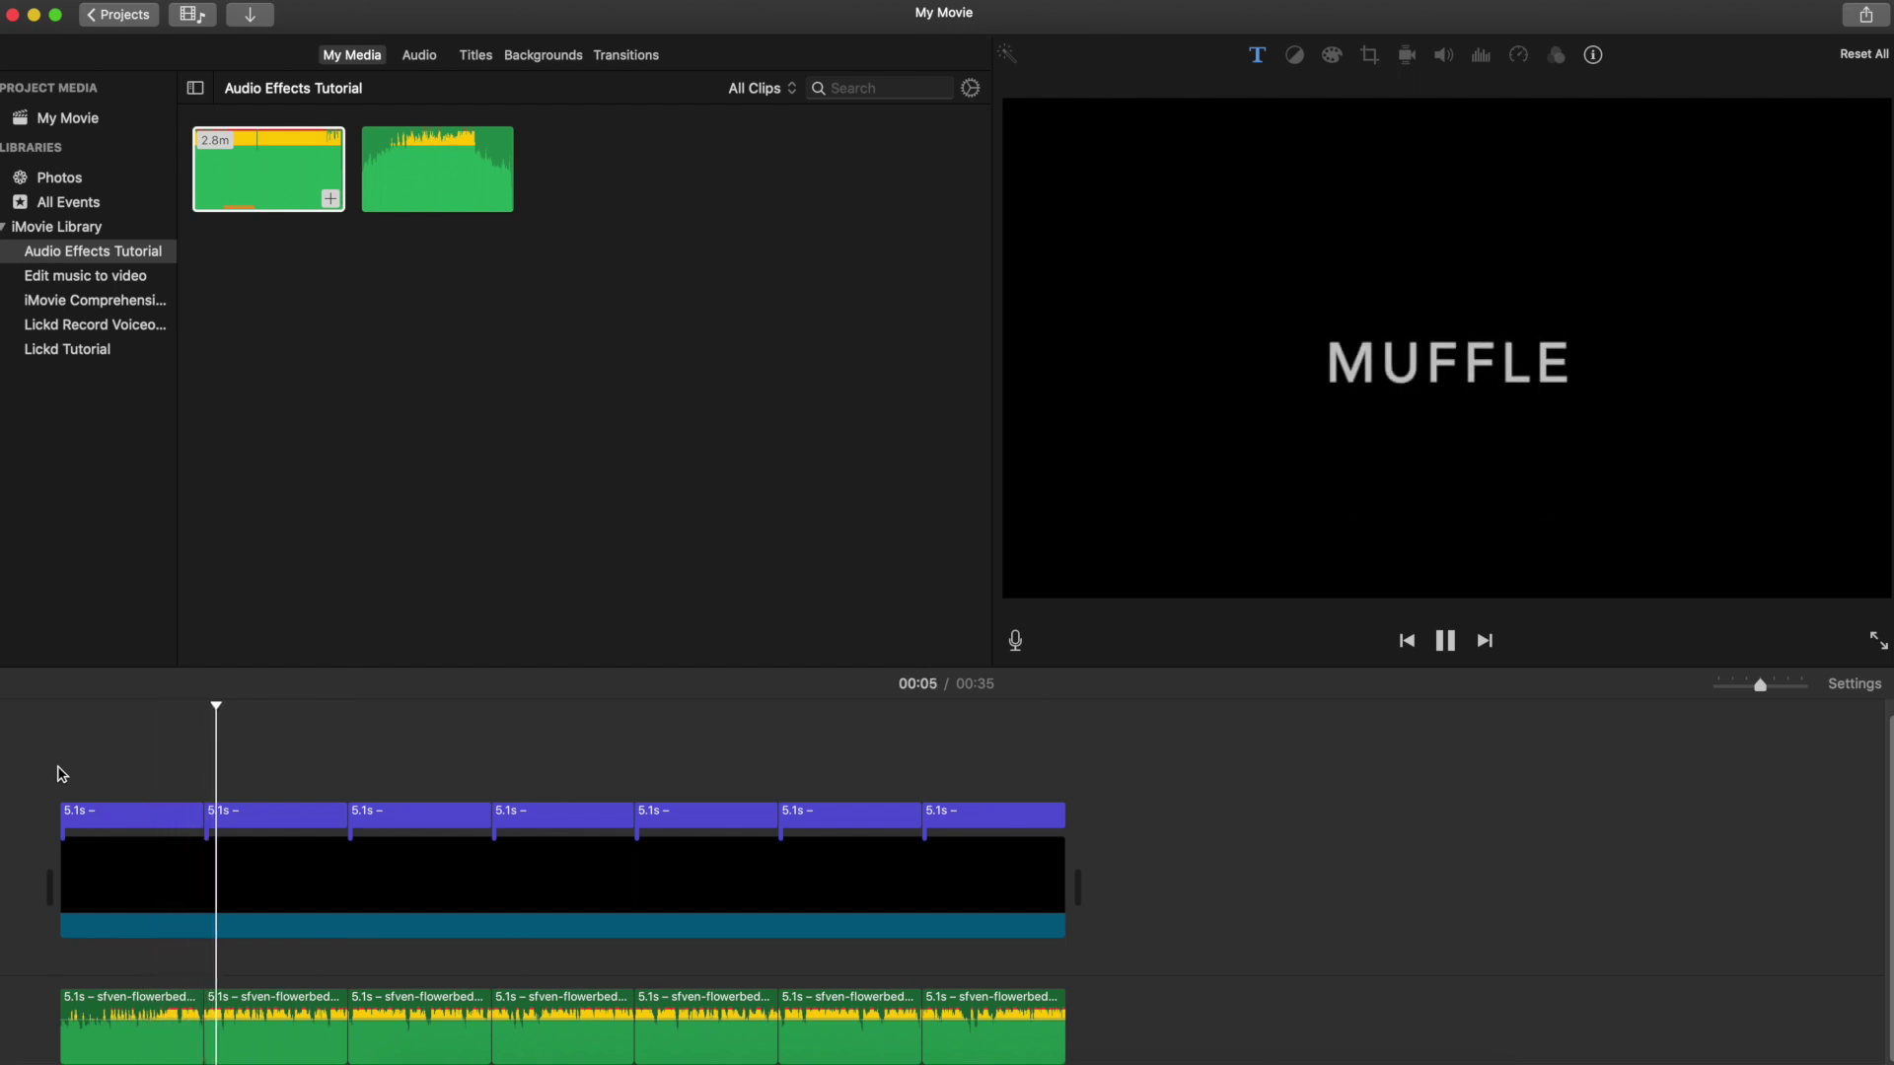
{"action": "key", "text": "space"}
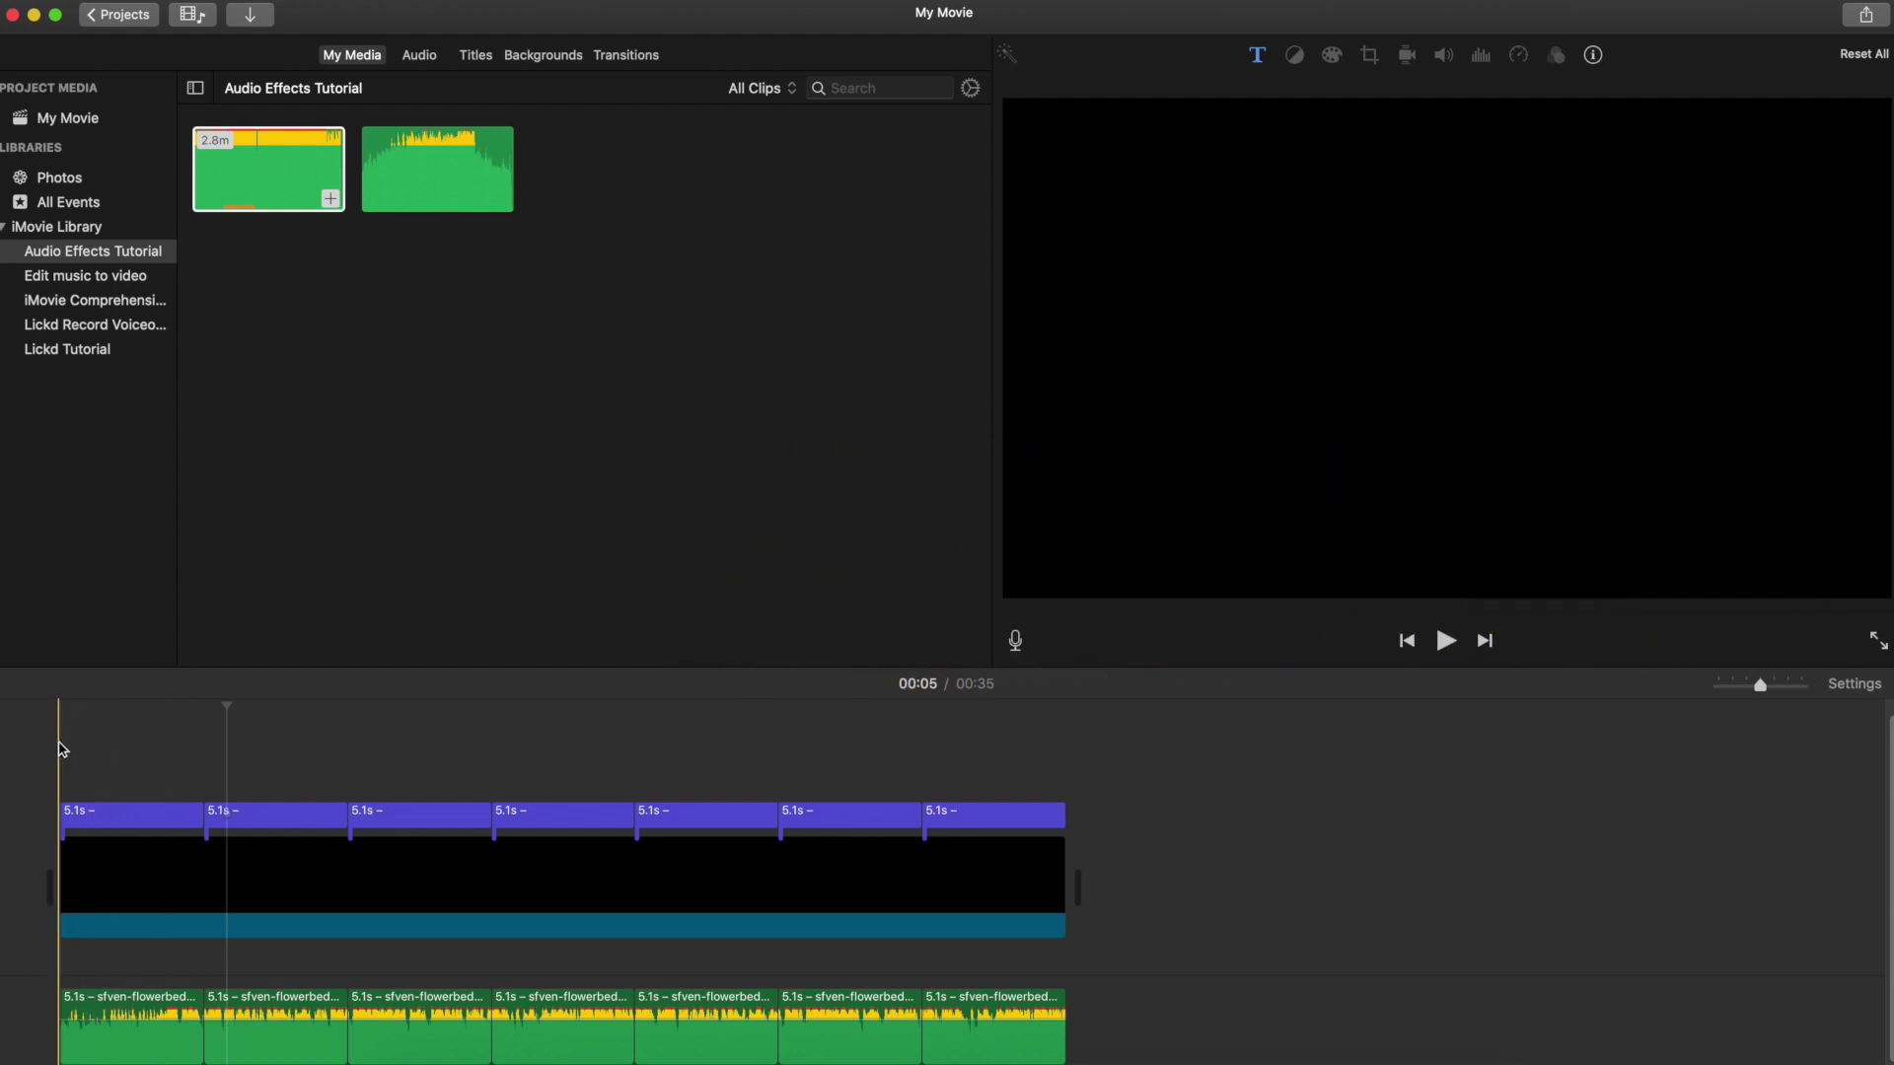
- Apply the Muffled audio effect to the second music clip and play the timeline from shortly before that clip
{"action": "left_click", "coordinate": [266, 1030]}
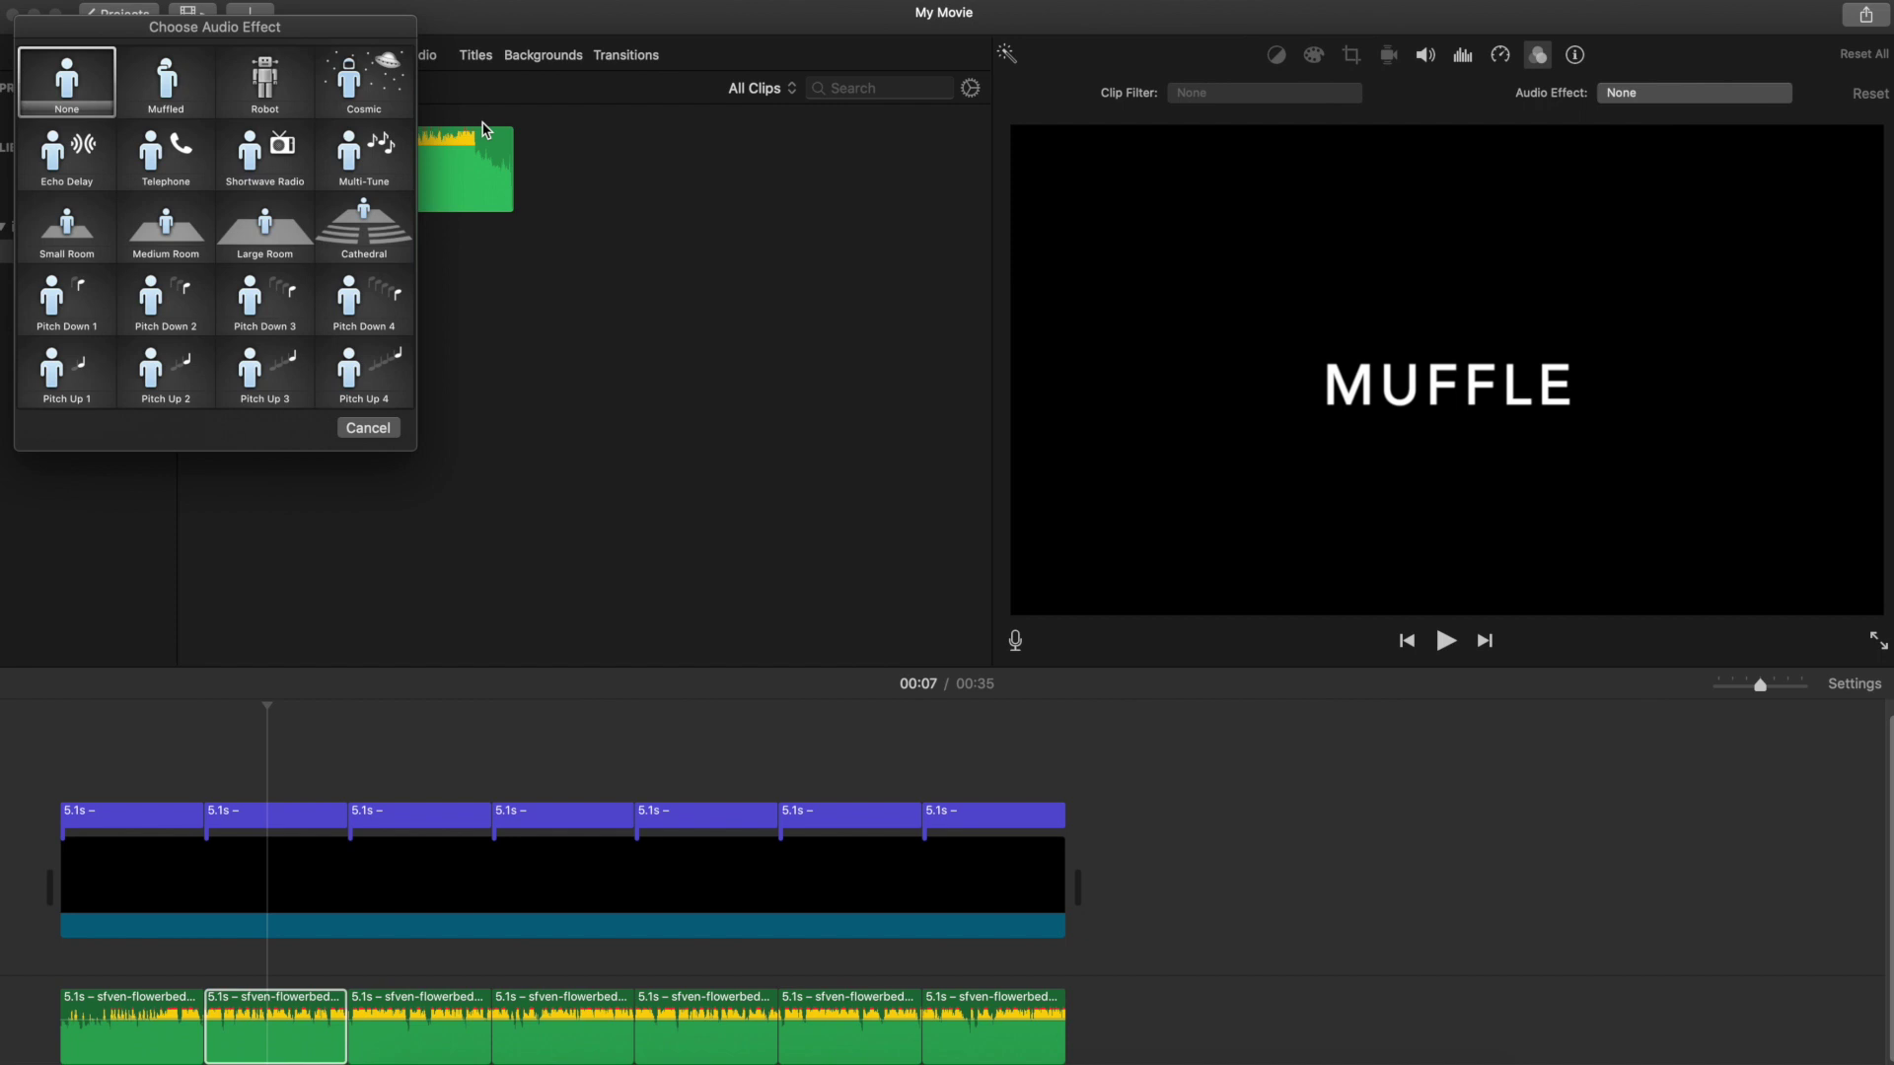
{"action": "left_click_drag", "start_coordinate": [385, 32], "coordinate": [559, 107]}
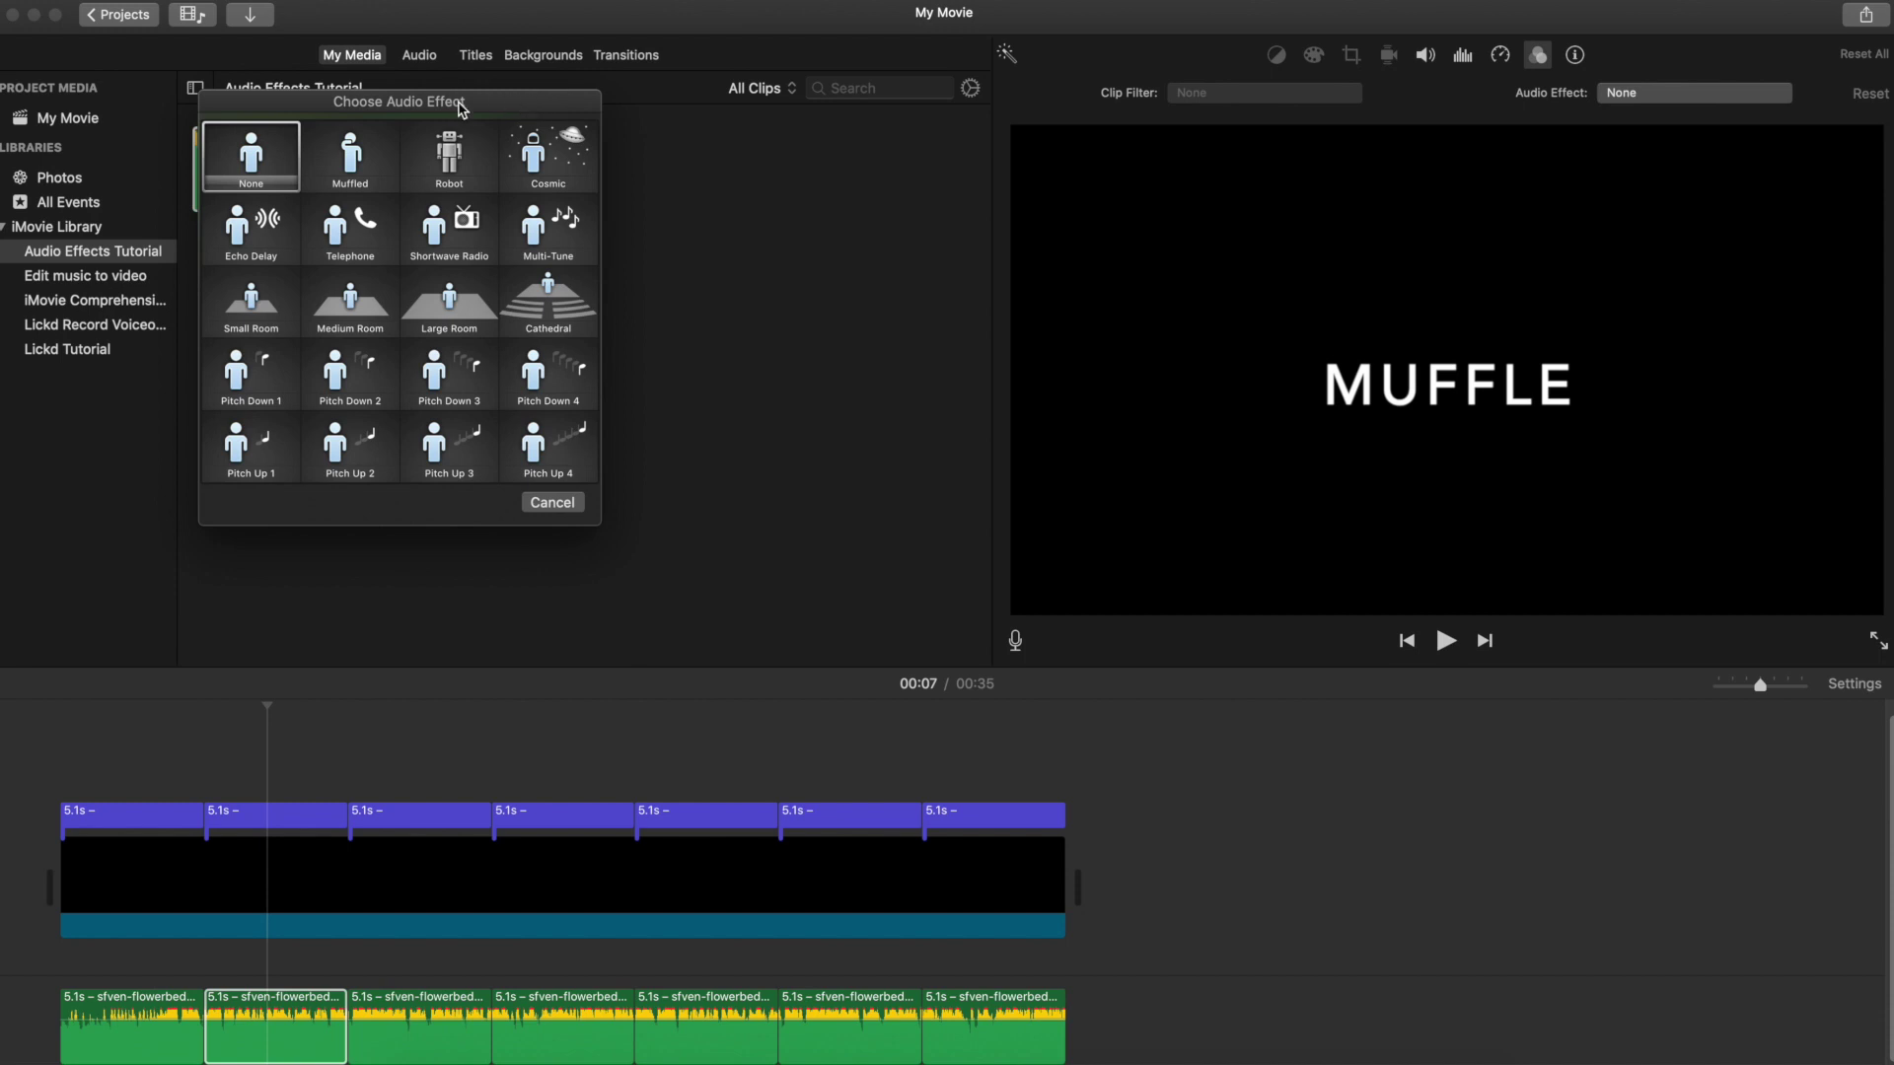
{"action": "left_click", "coordinate": [365, 150]}
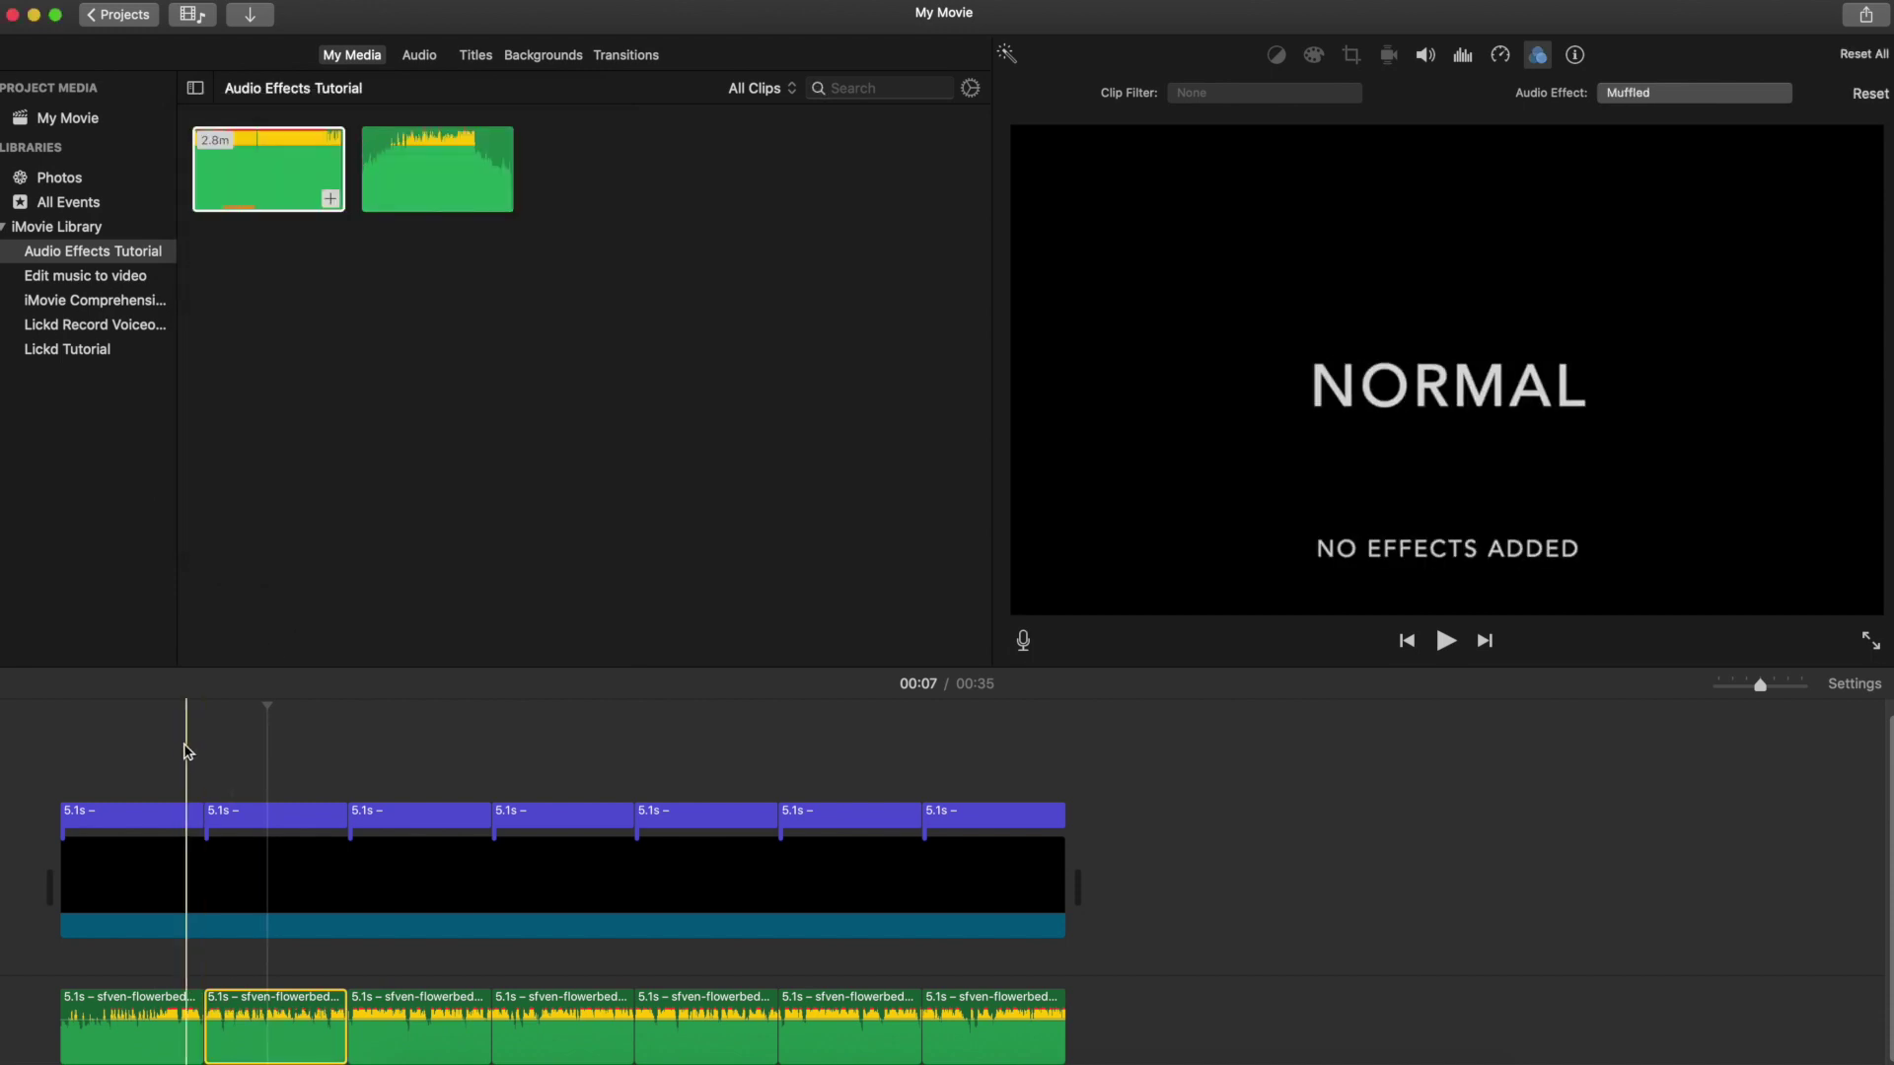
{"action": "left_click", "coordinate": [158, 754]}
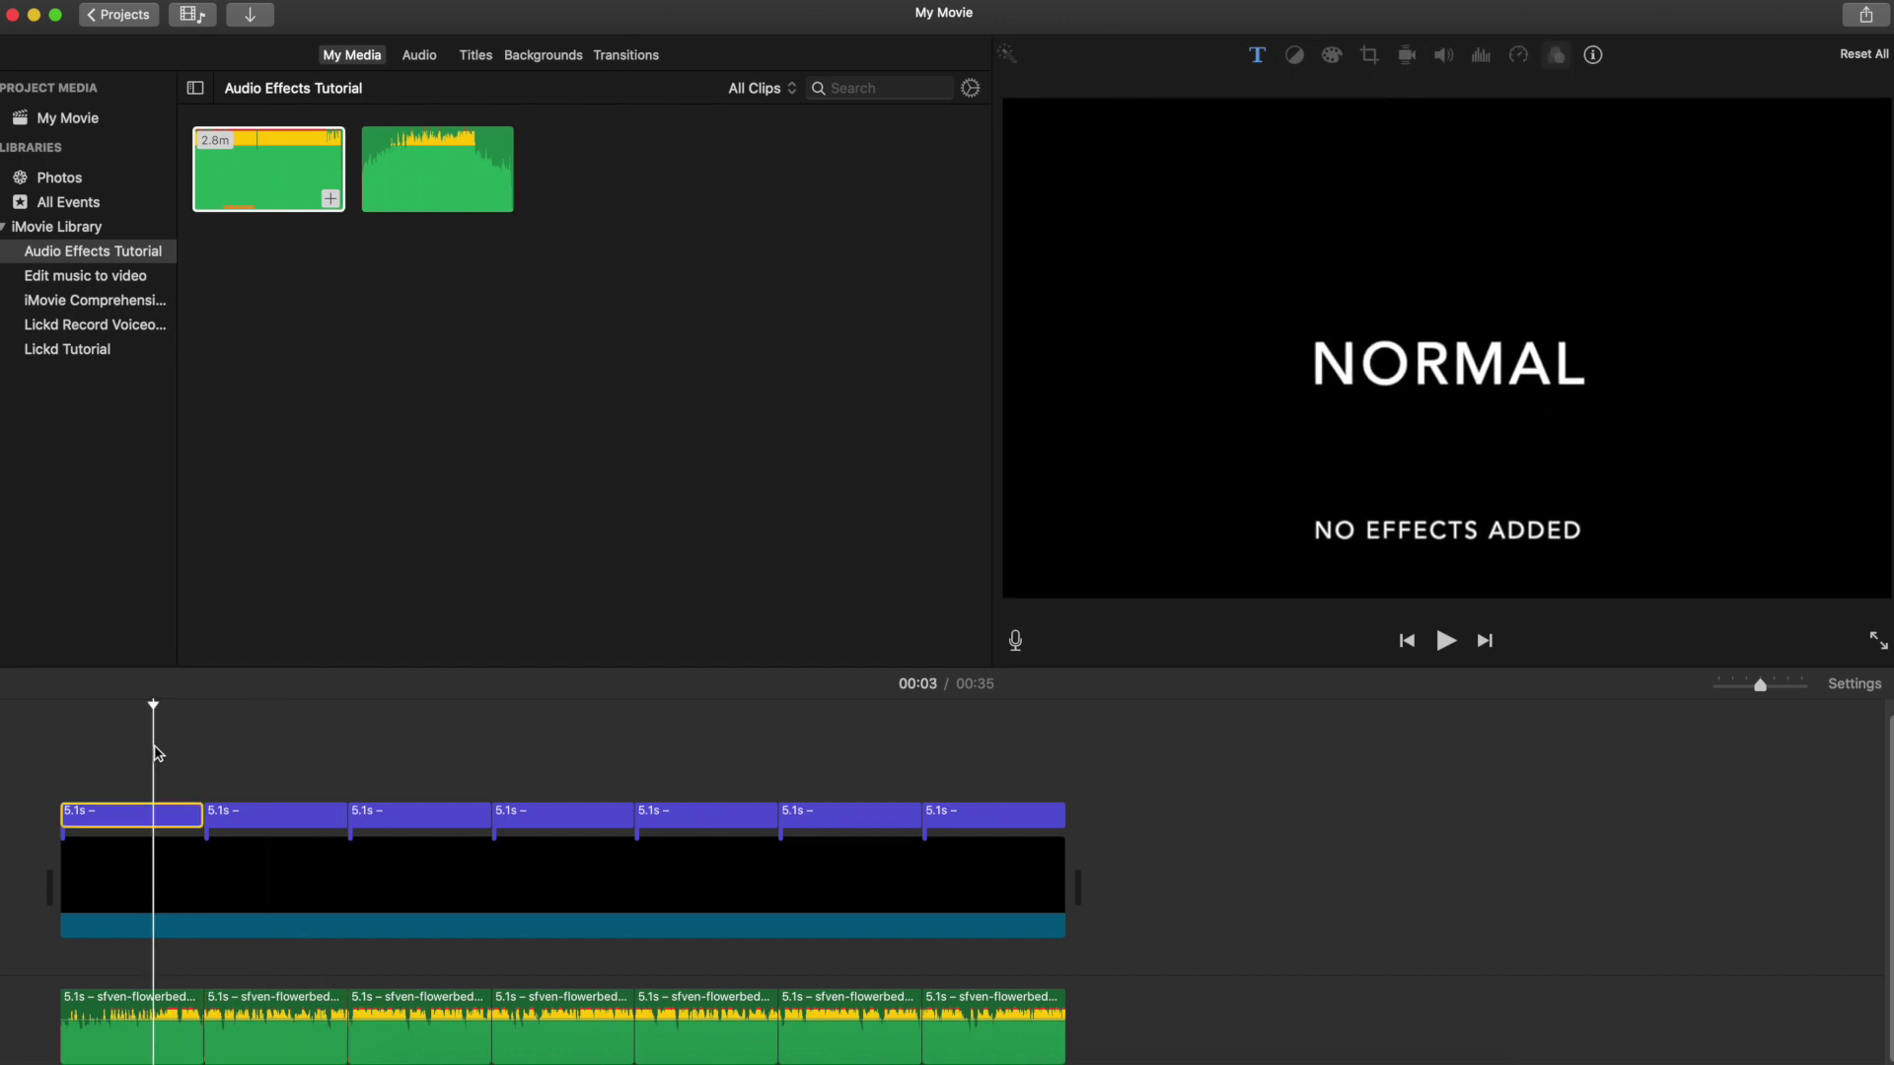
{"action": "key", "text": "space"}
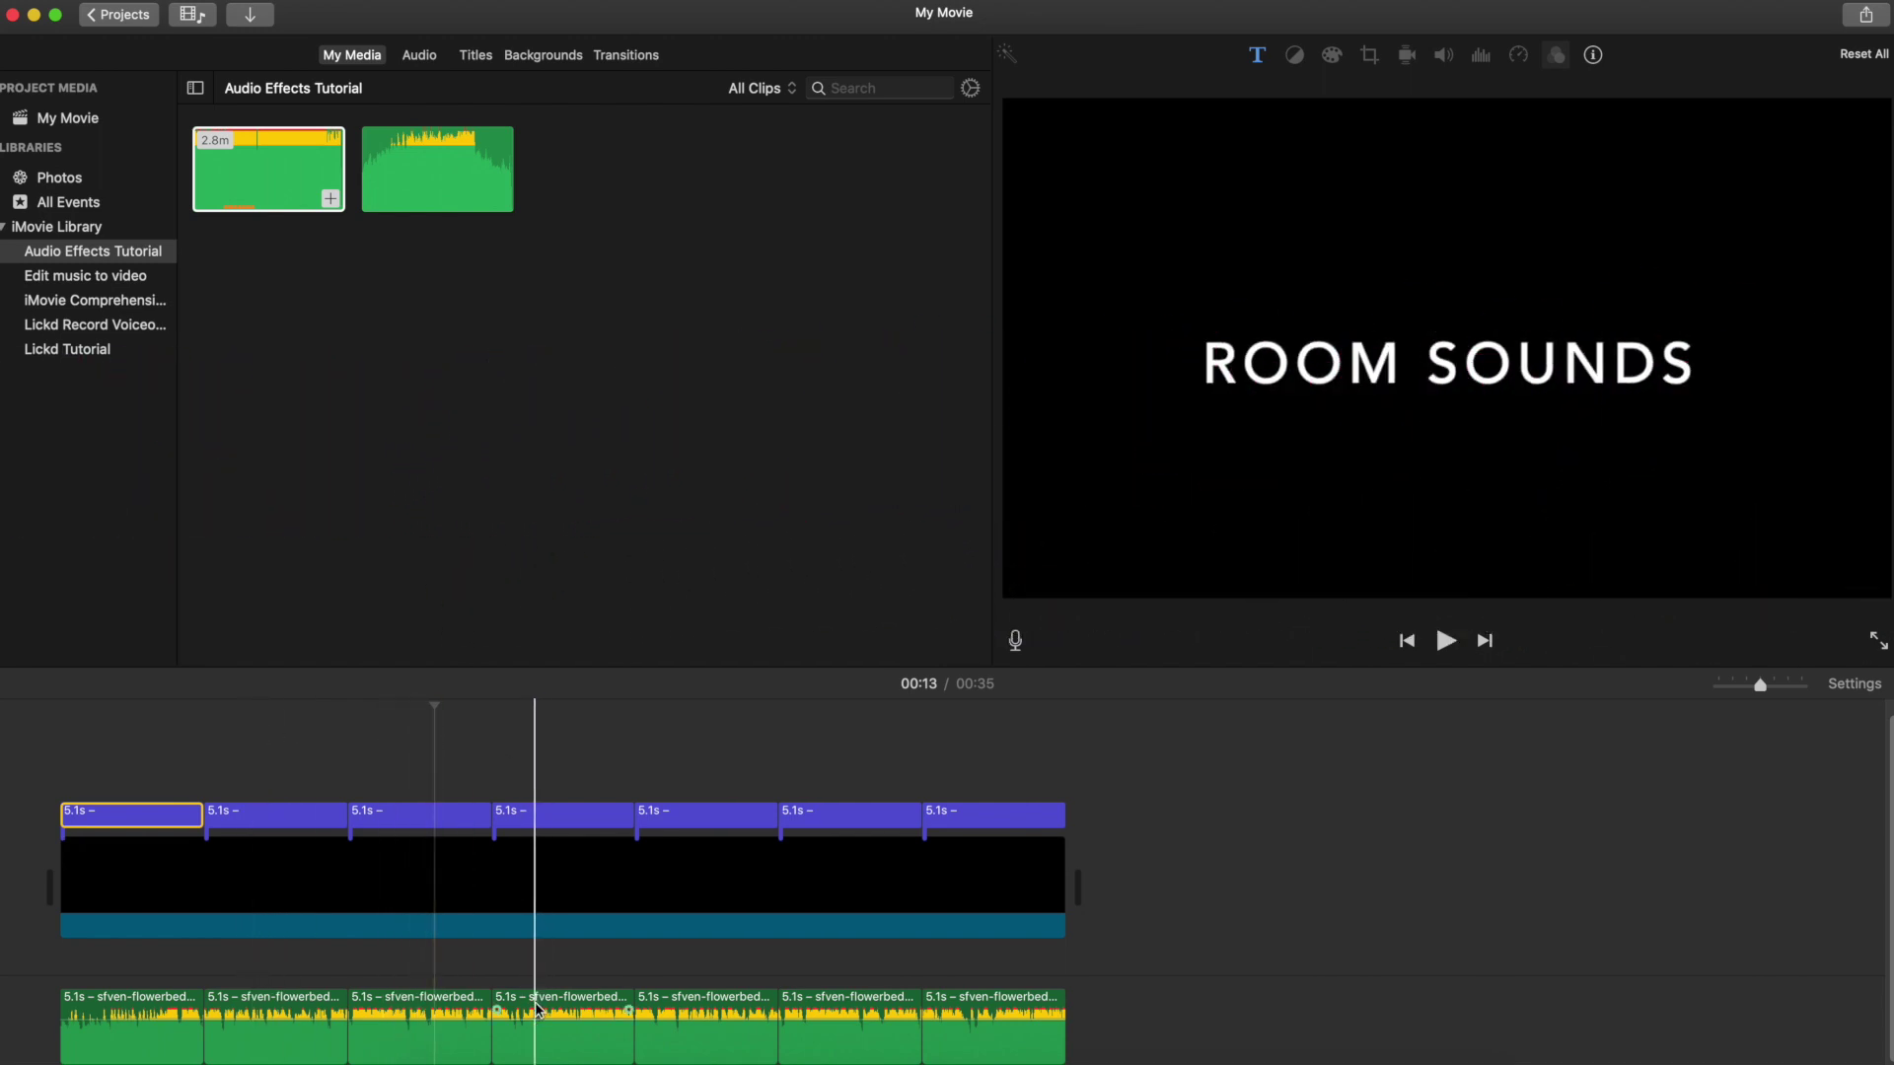
- Apply the Small Room audio effect to the fourth music clip and play the timeline from just before it
{"action": "left_click", "coordinate": [534, 1002]}
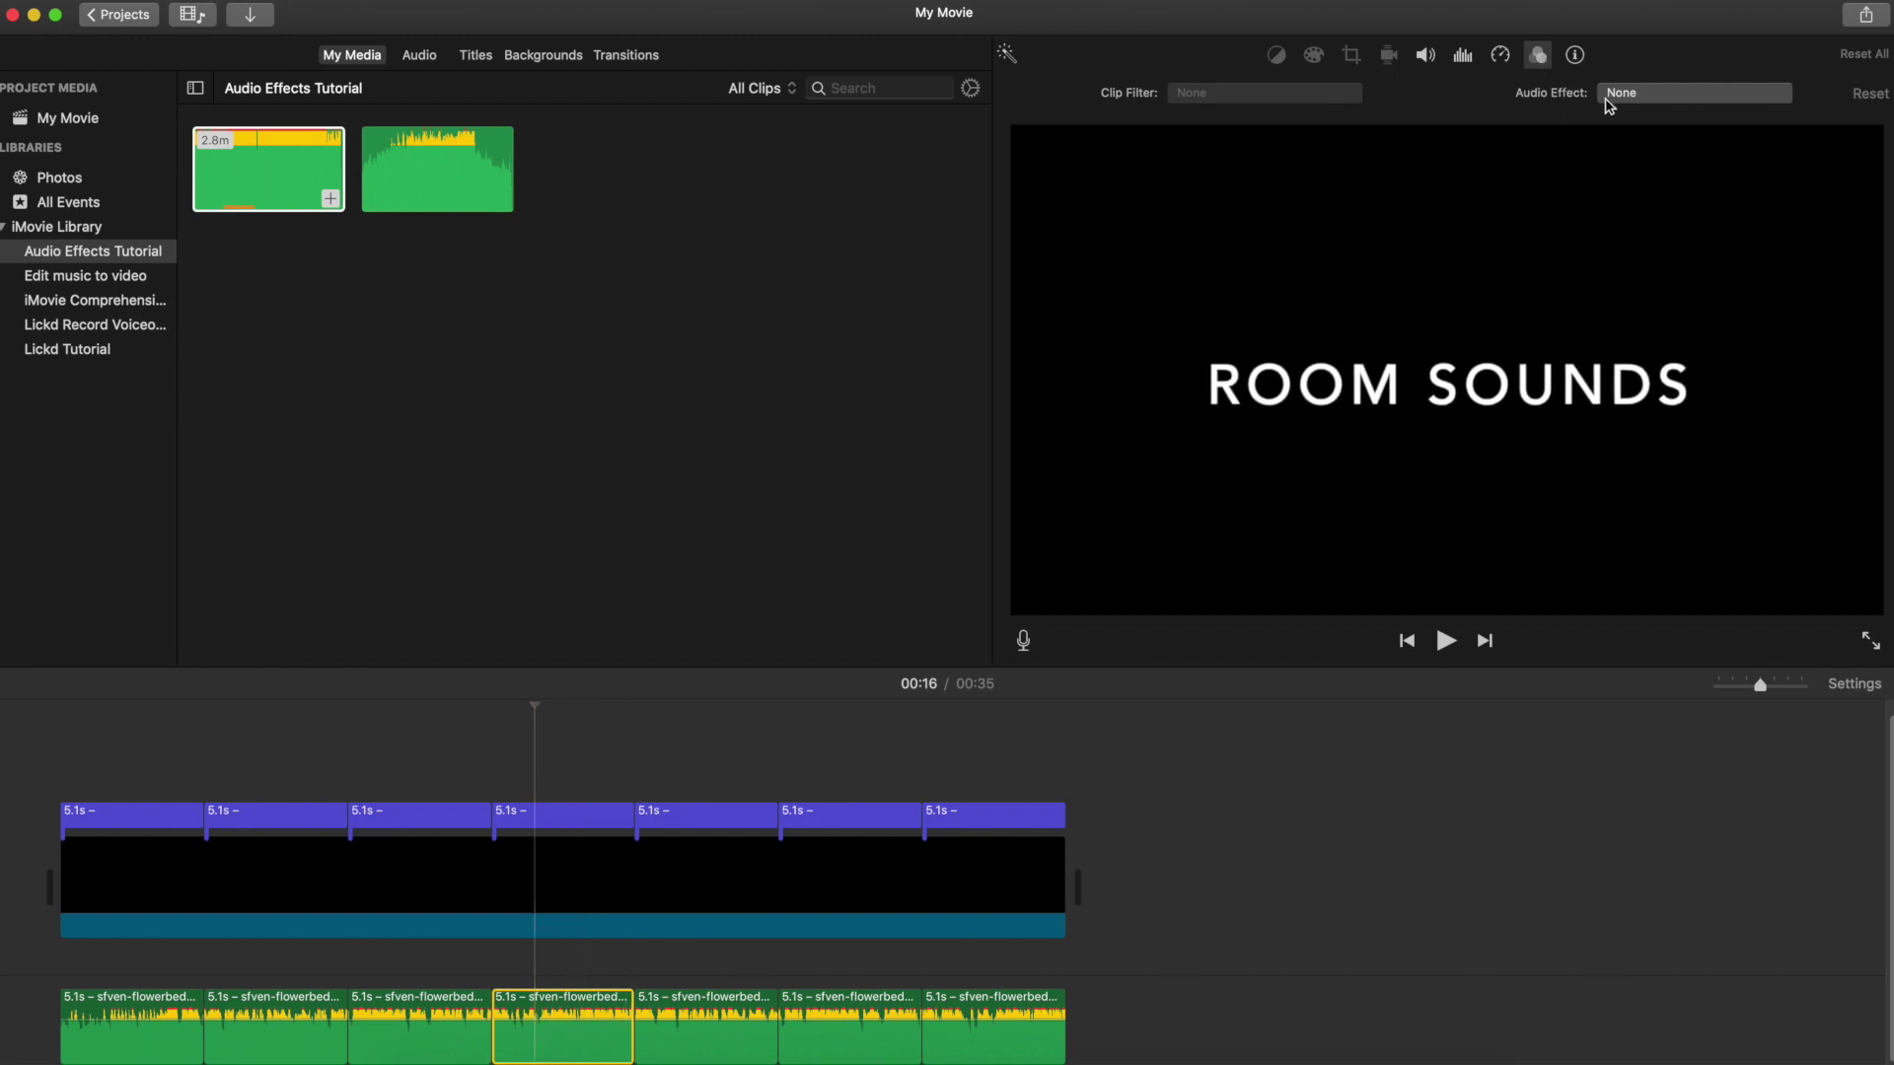
{"action": "left_click", "coordinate": [1637, 93]}
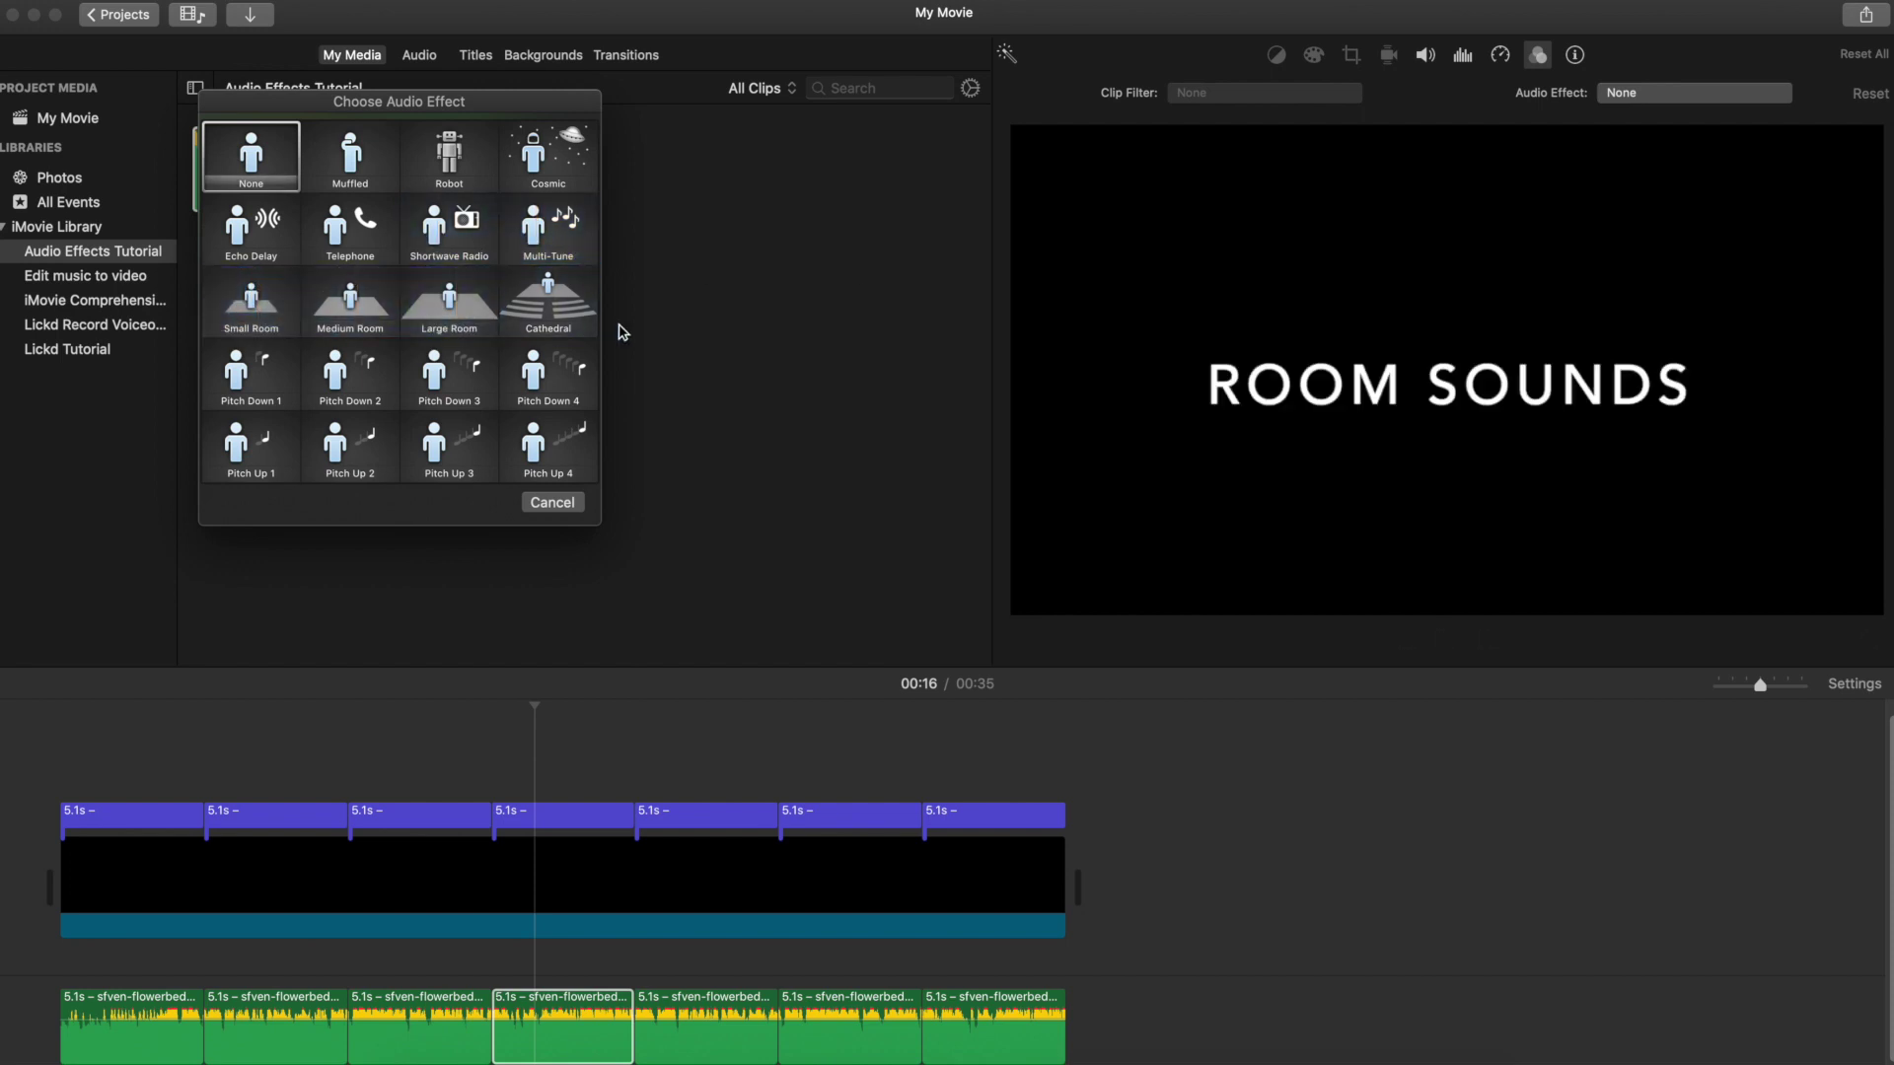
{"action": "left_click", "coordinate": [248, 303]}
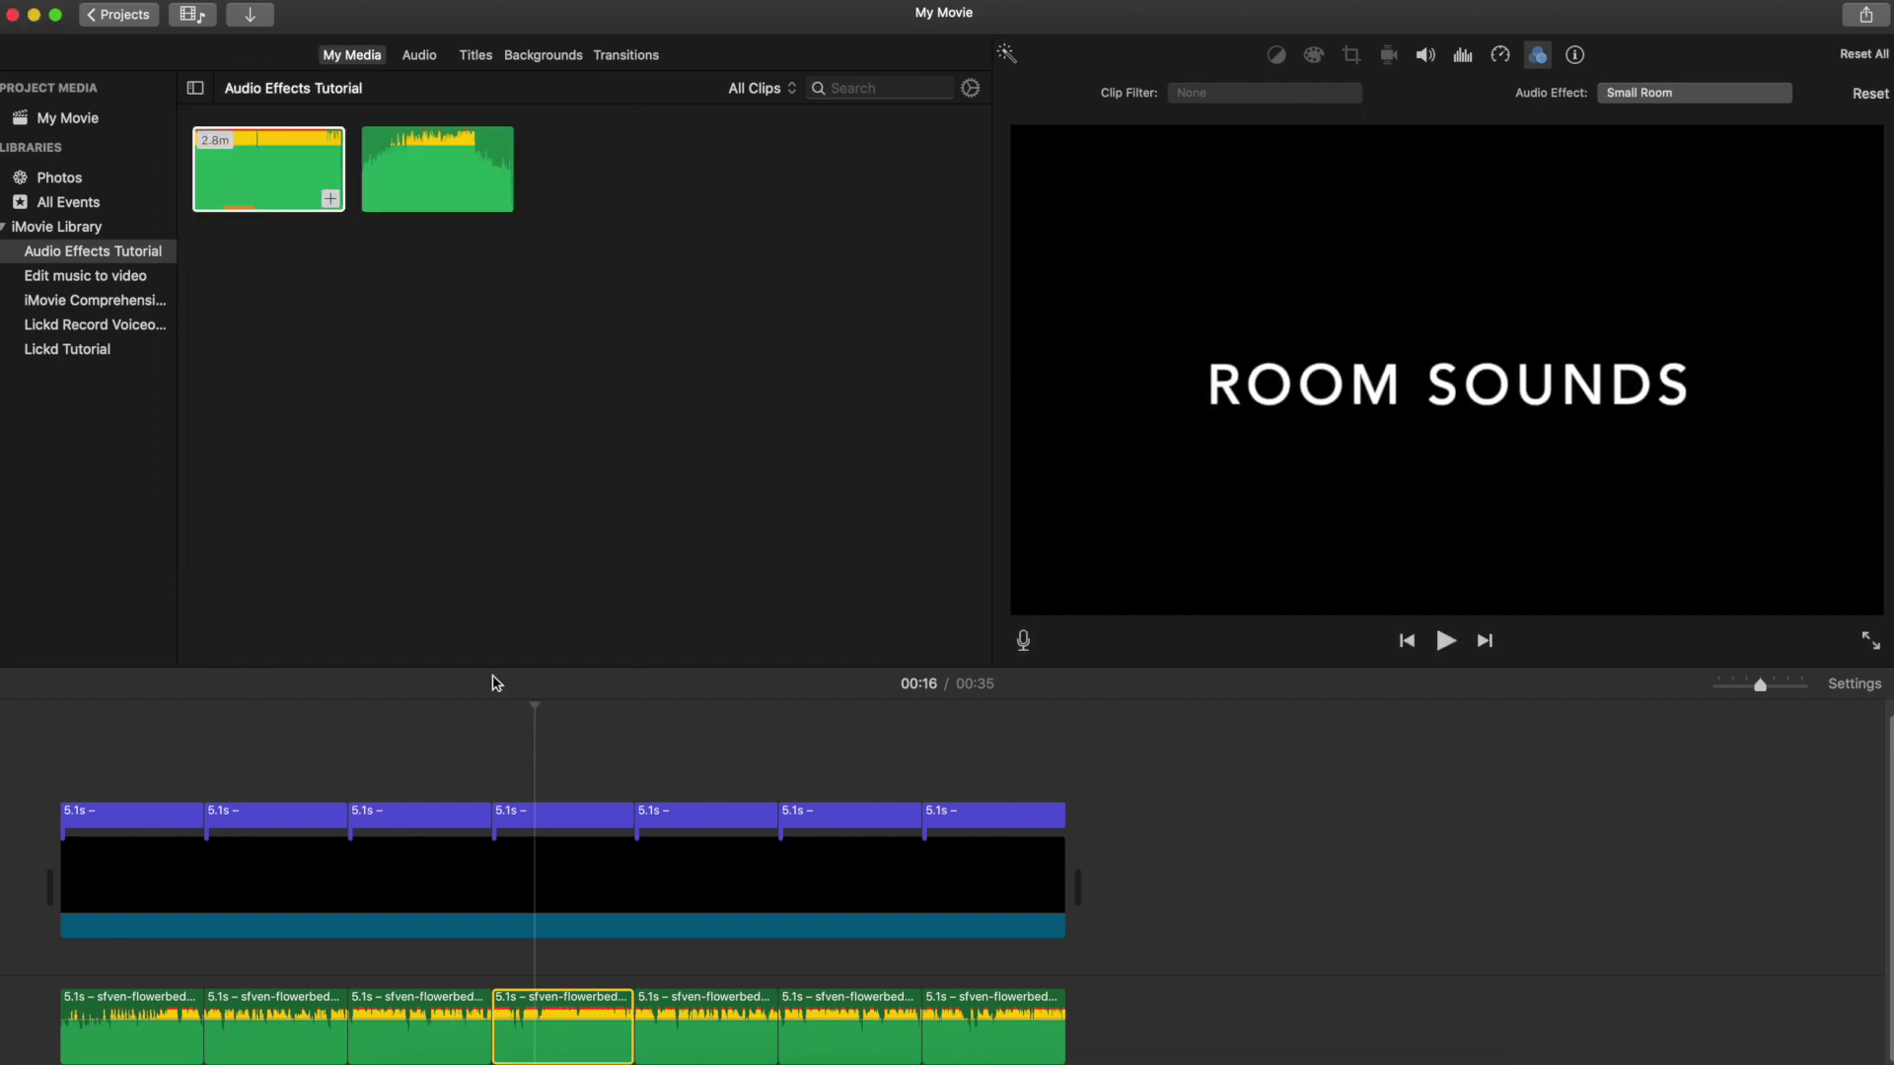
{"action": "left_click", "coordinate": [493, 743]}
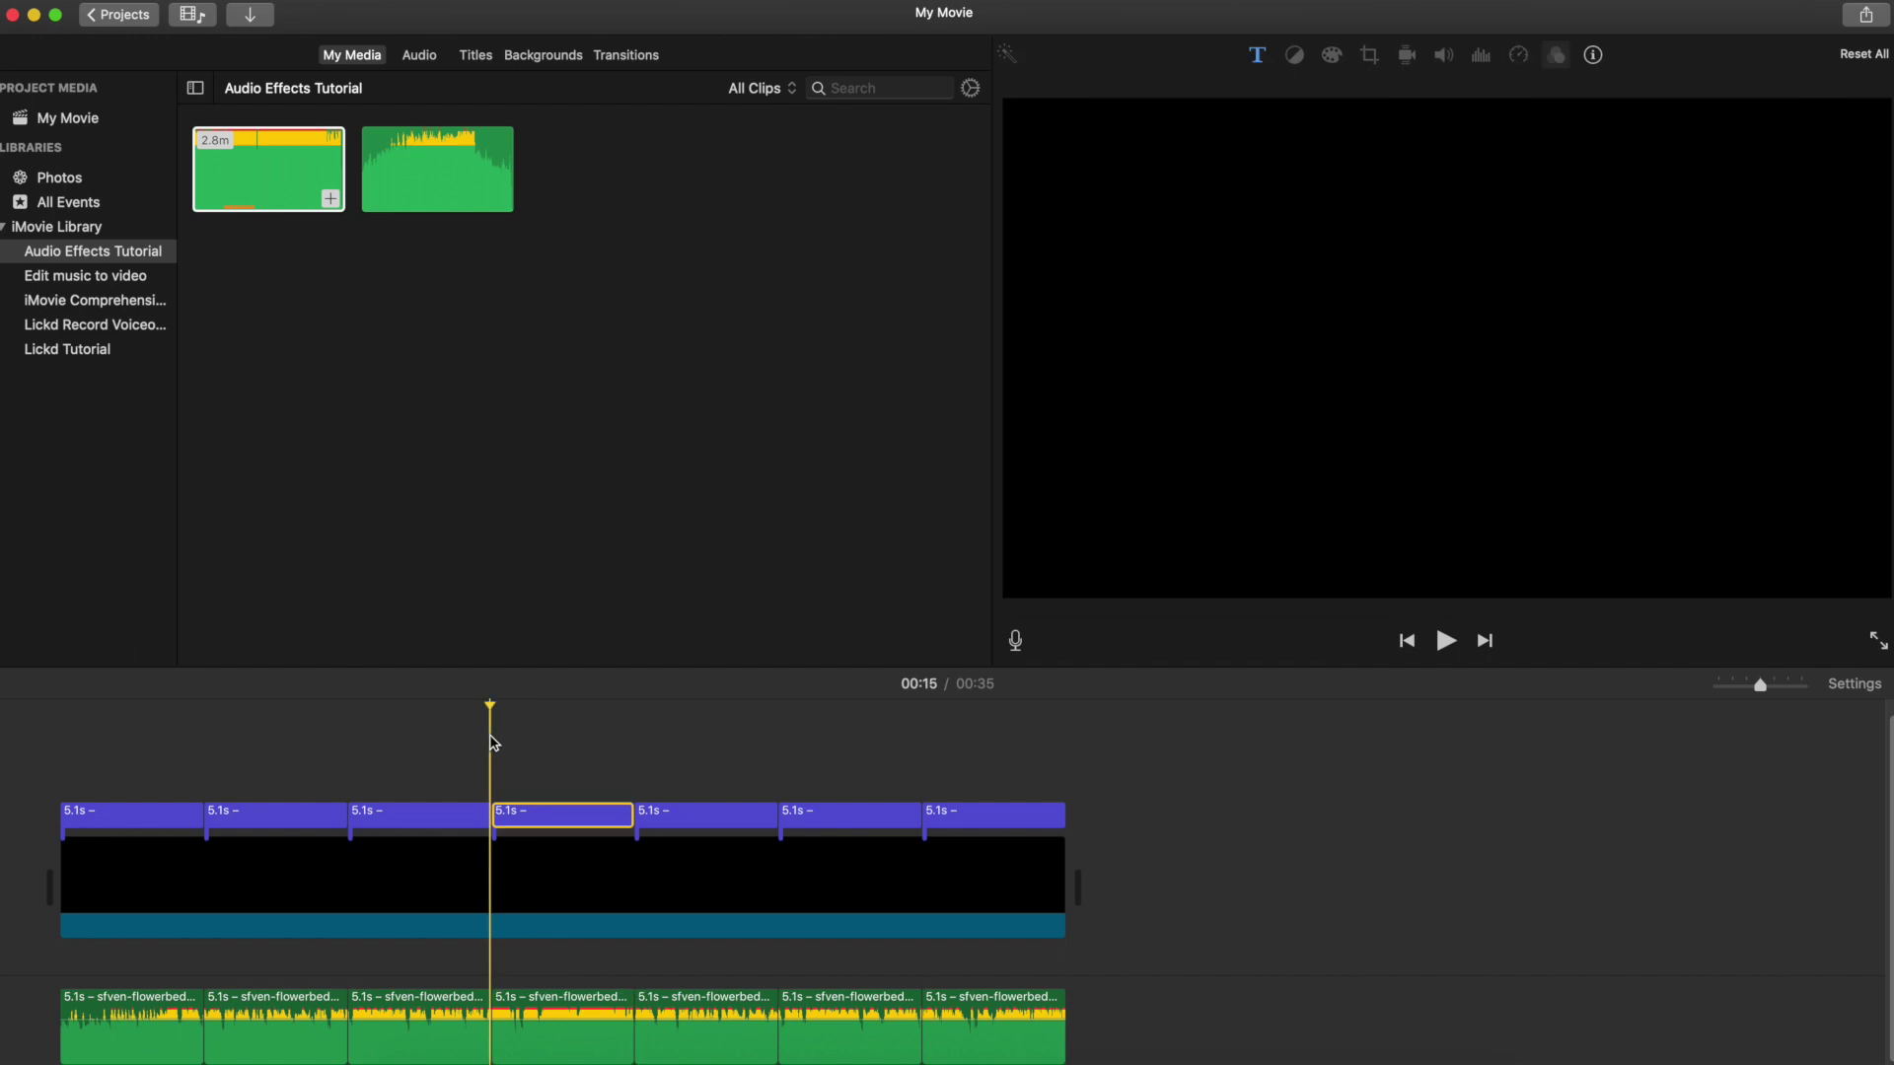
{"action": "left_click", "coordinate": [472, 746]}
{"action": "key", "text": "space"}
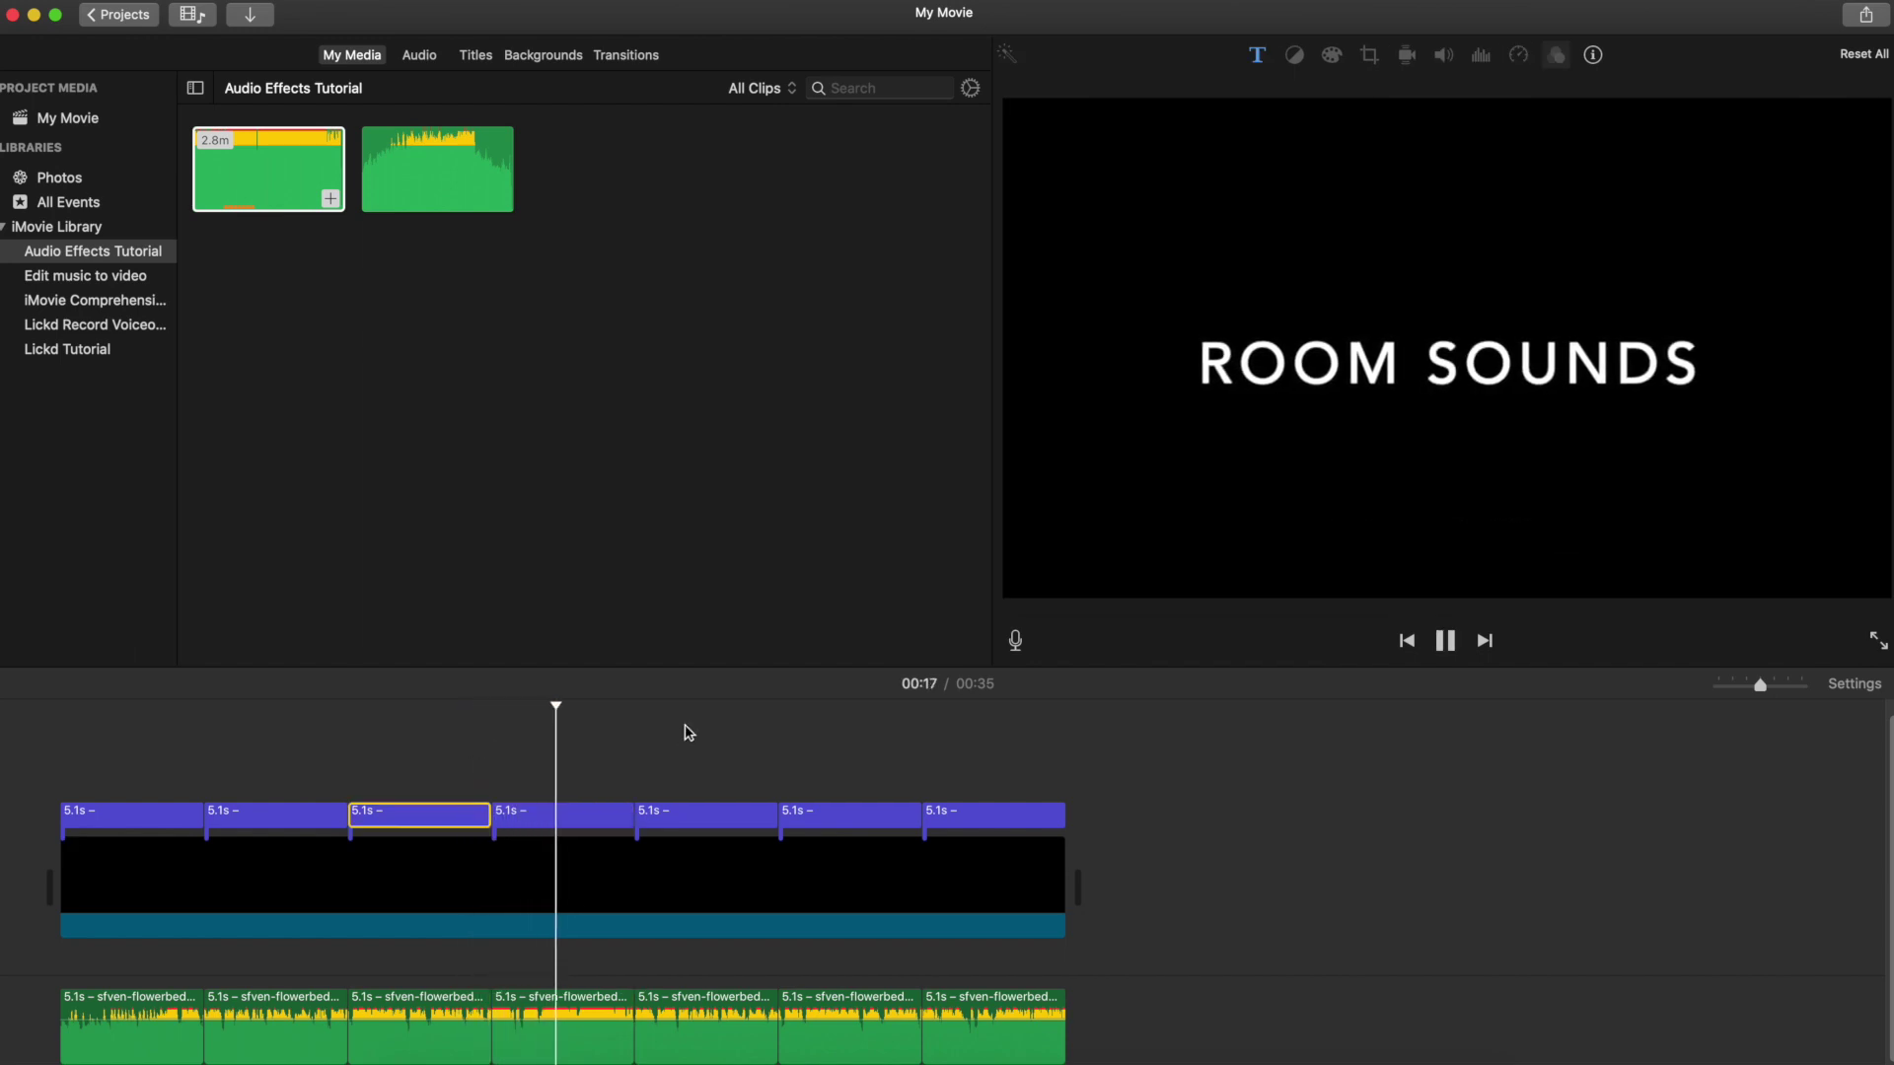
- Lower the volume of the fourth music clip to about 40% and play the timeline from before that clip
{"action": "left_click", "coordinate": [592, 1022]}
{"action": "key", "text": "space"}
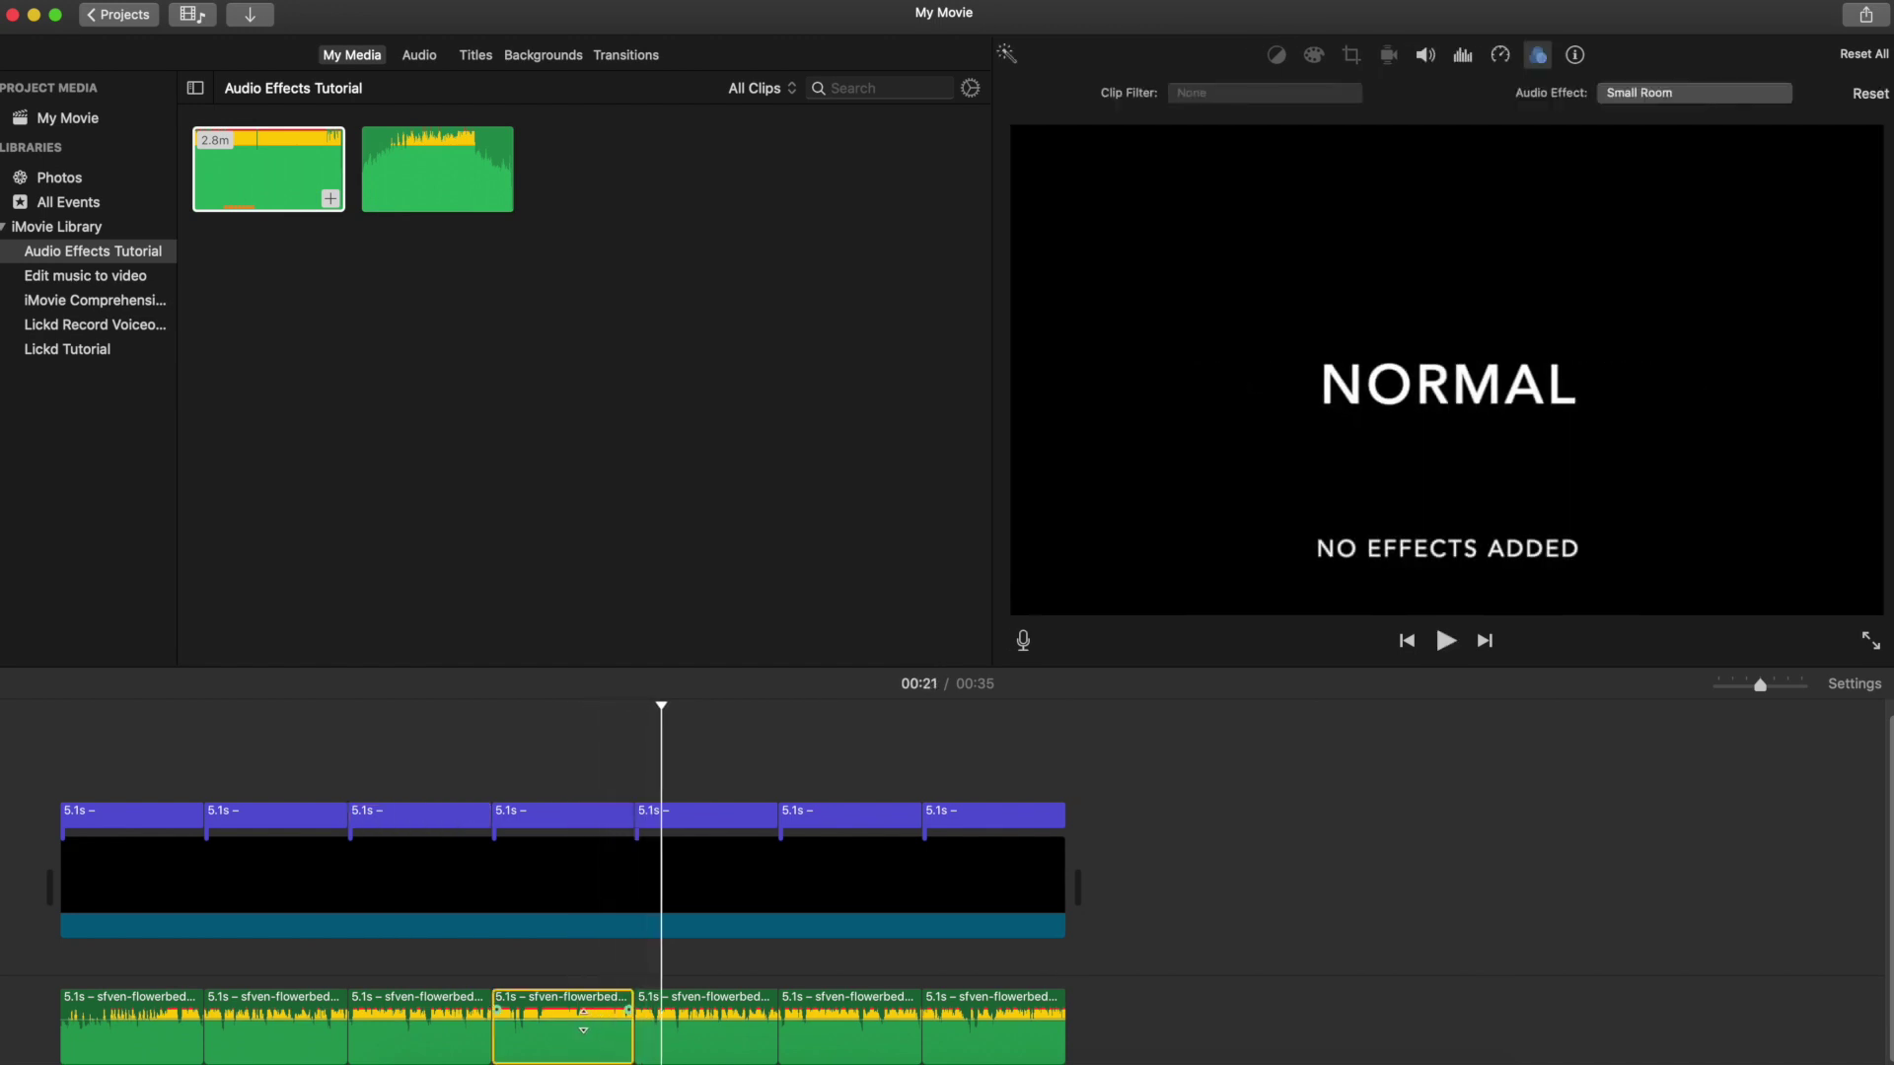
{"action": "left_click_drag", "start_coordinate": [583, 1012], "coordinate": [583, 1018]}
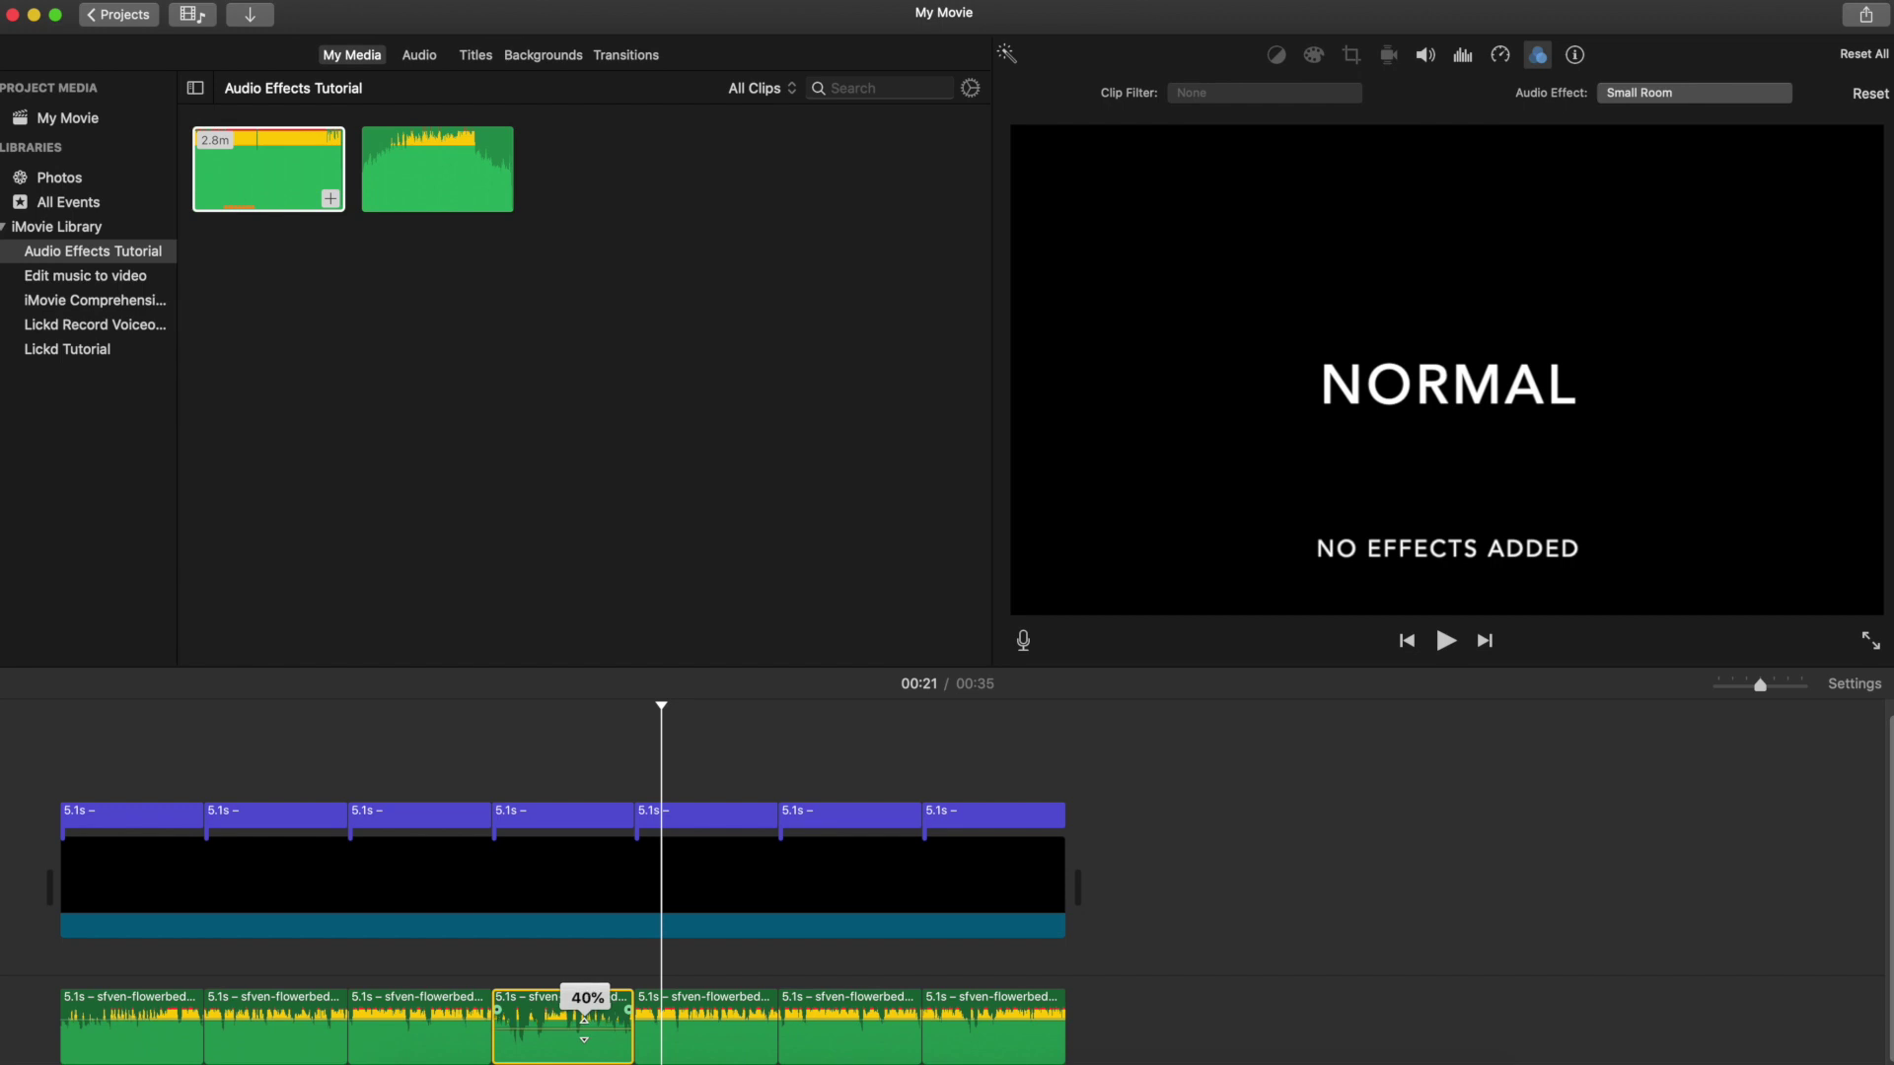
{"action": "left_click", "coordinate": [446, 749]}
{"action": "key", "text": "space"}
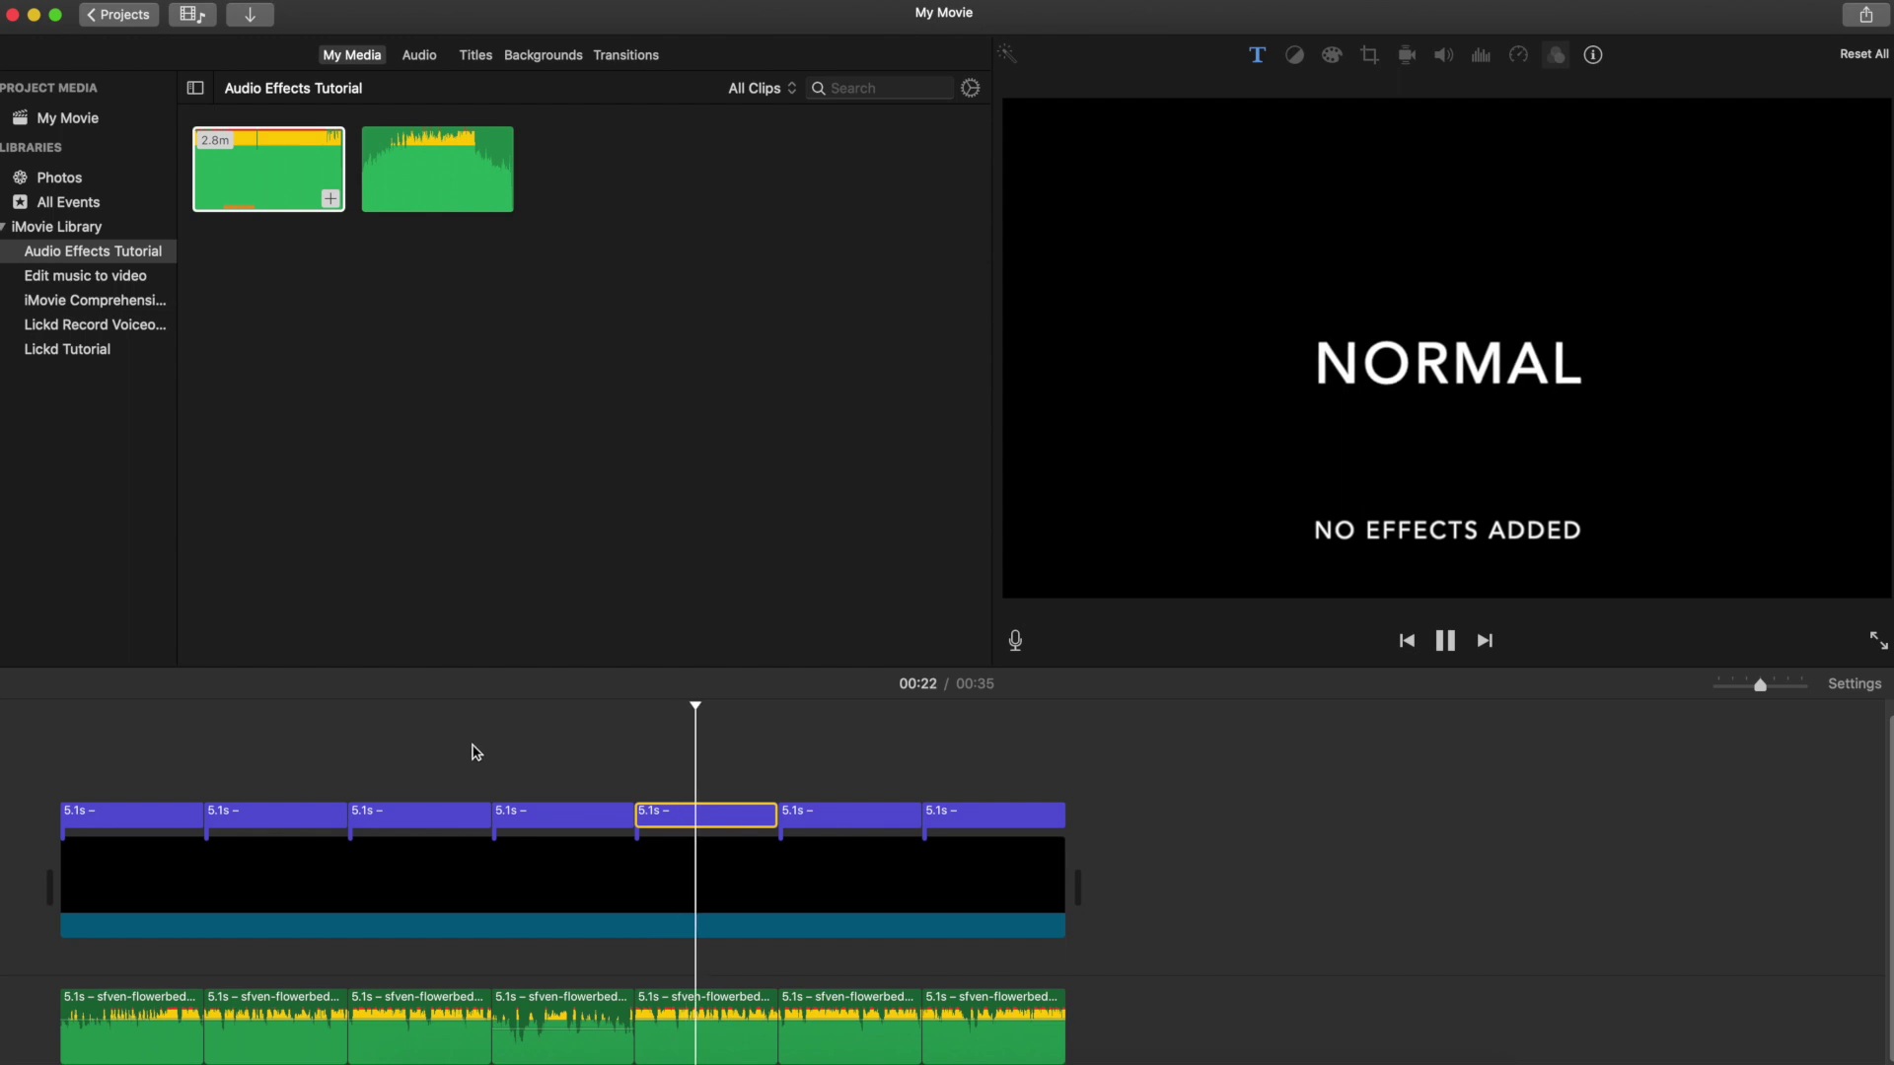
{"action": "key", "text": "space"}
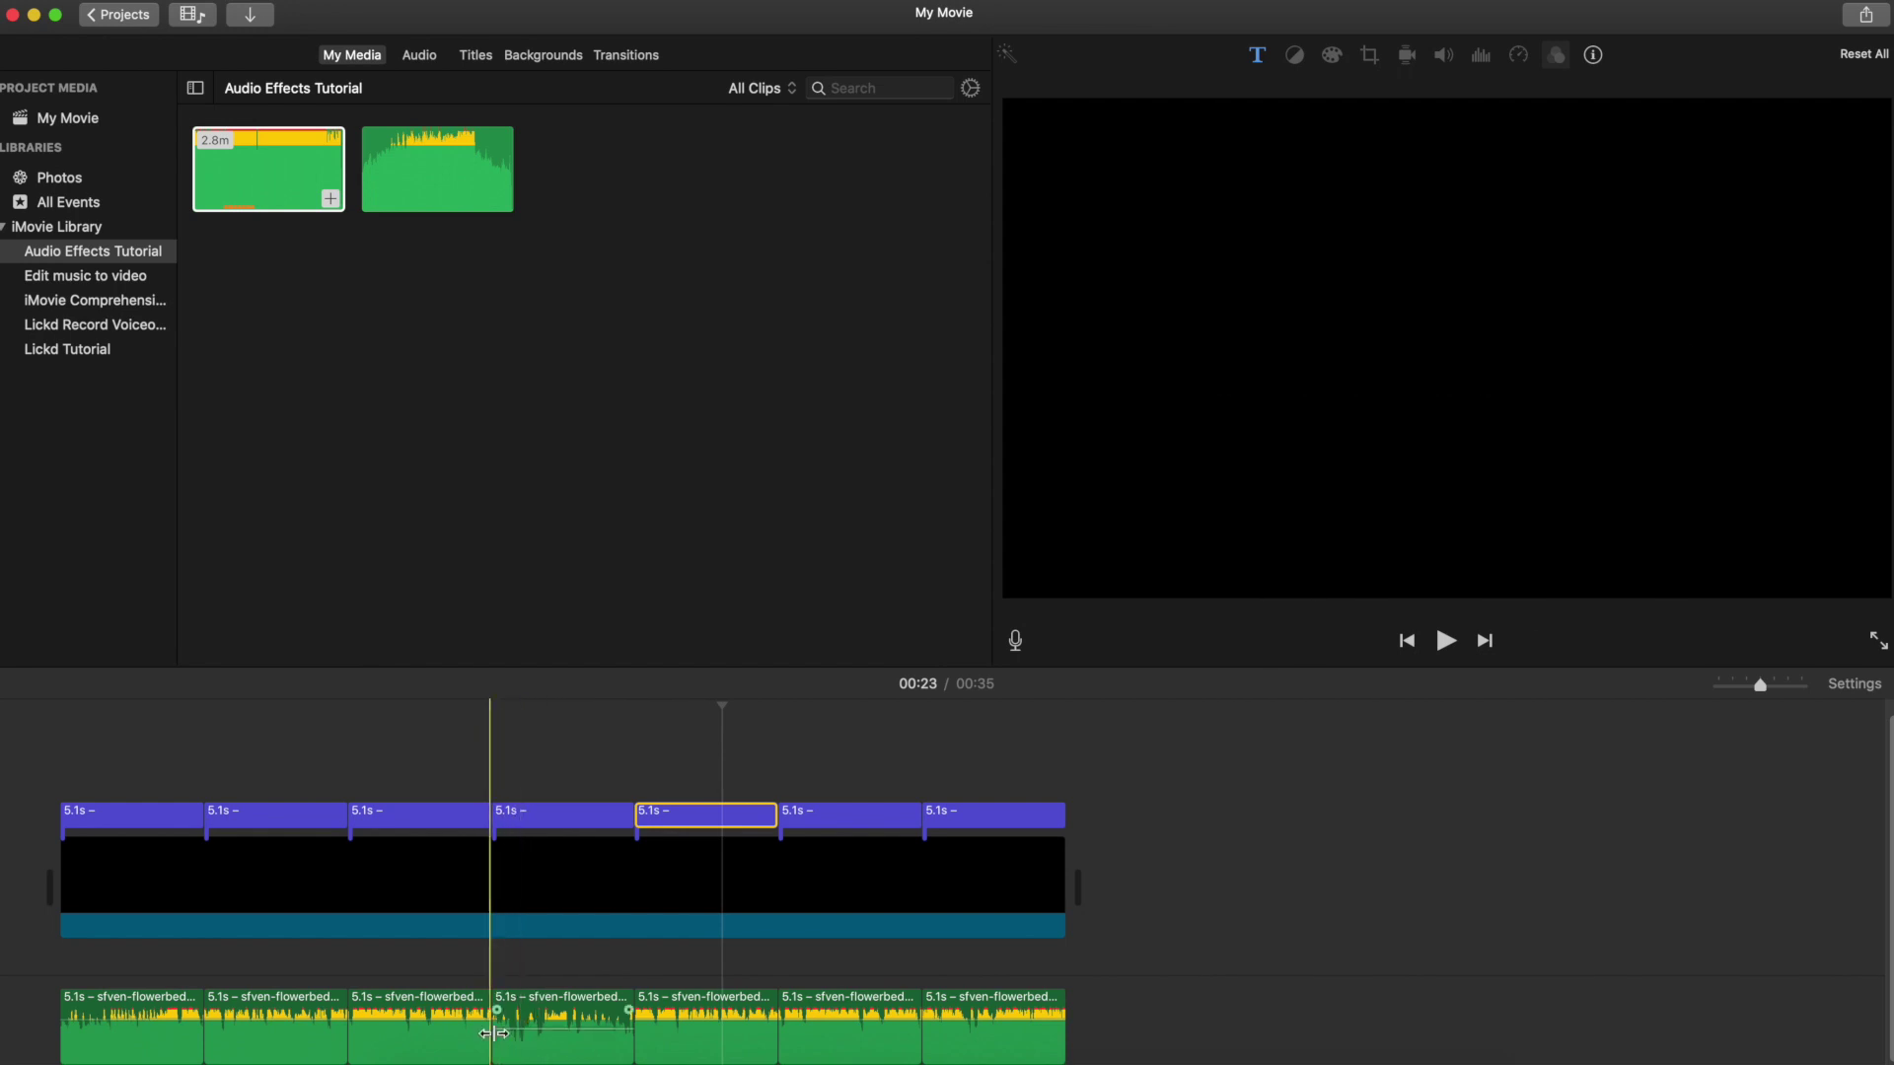
- Change the audio effect of the fourth music clip to Medium Room and play it back
{"action": "left_click", "coordinate": [526, 1016]}
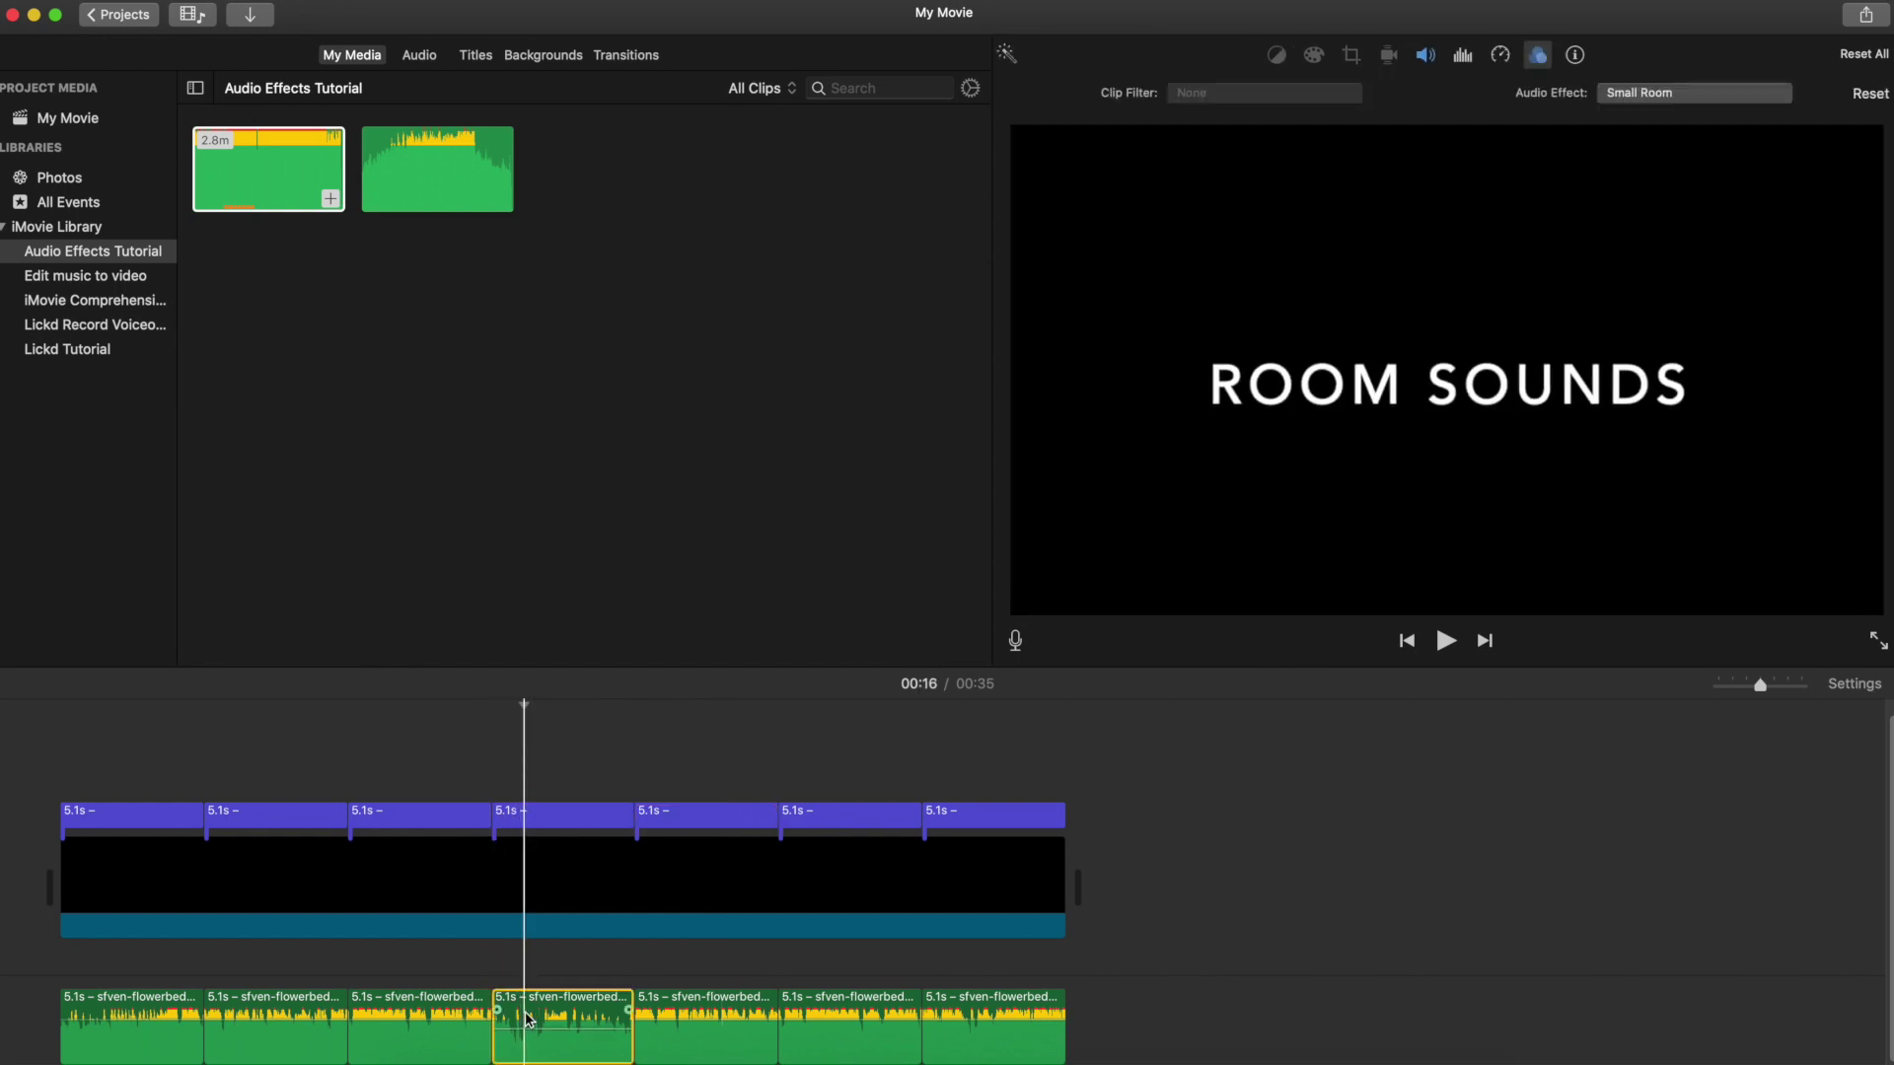
{"action": "left_click", "coordinate": [1643, 100]}
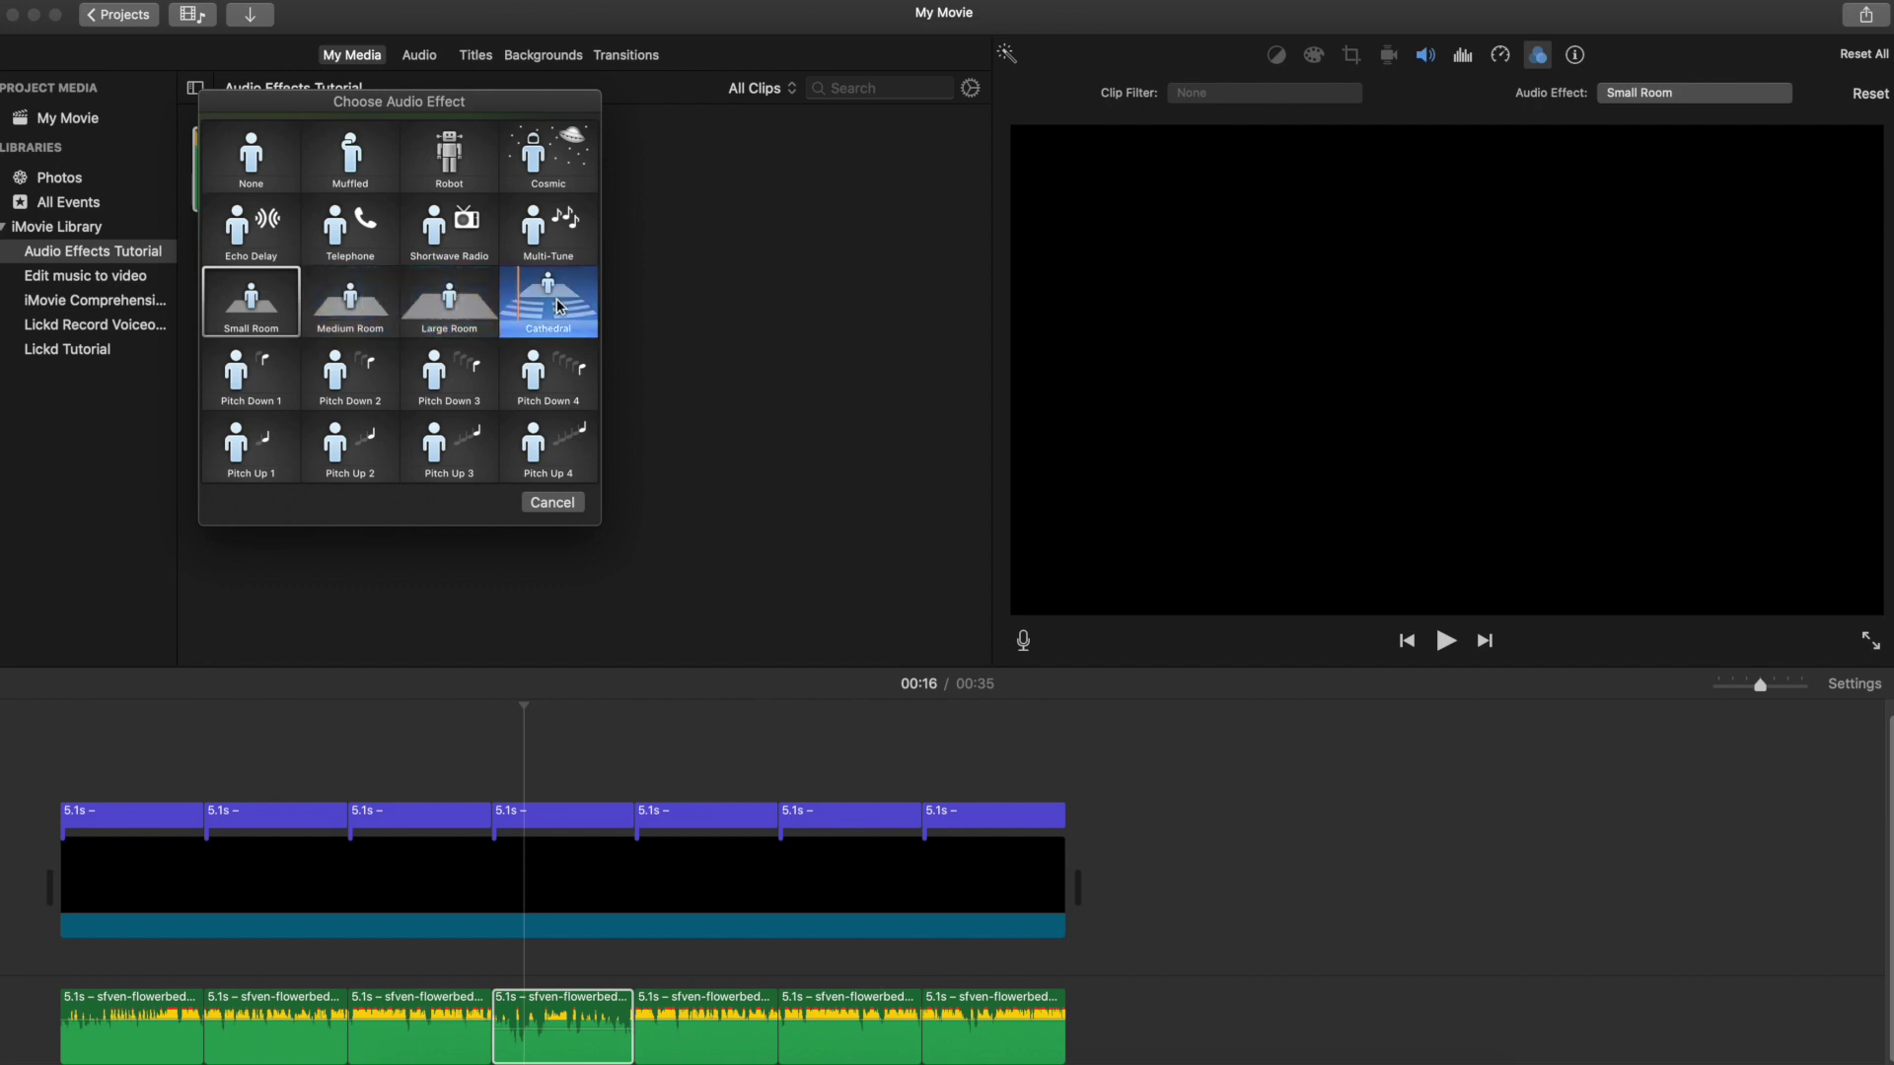
{"action": "left_click", "coordinate": [350, 301]}
{"action": "key", "text": "space"}
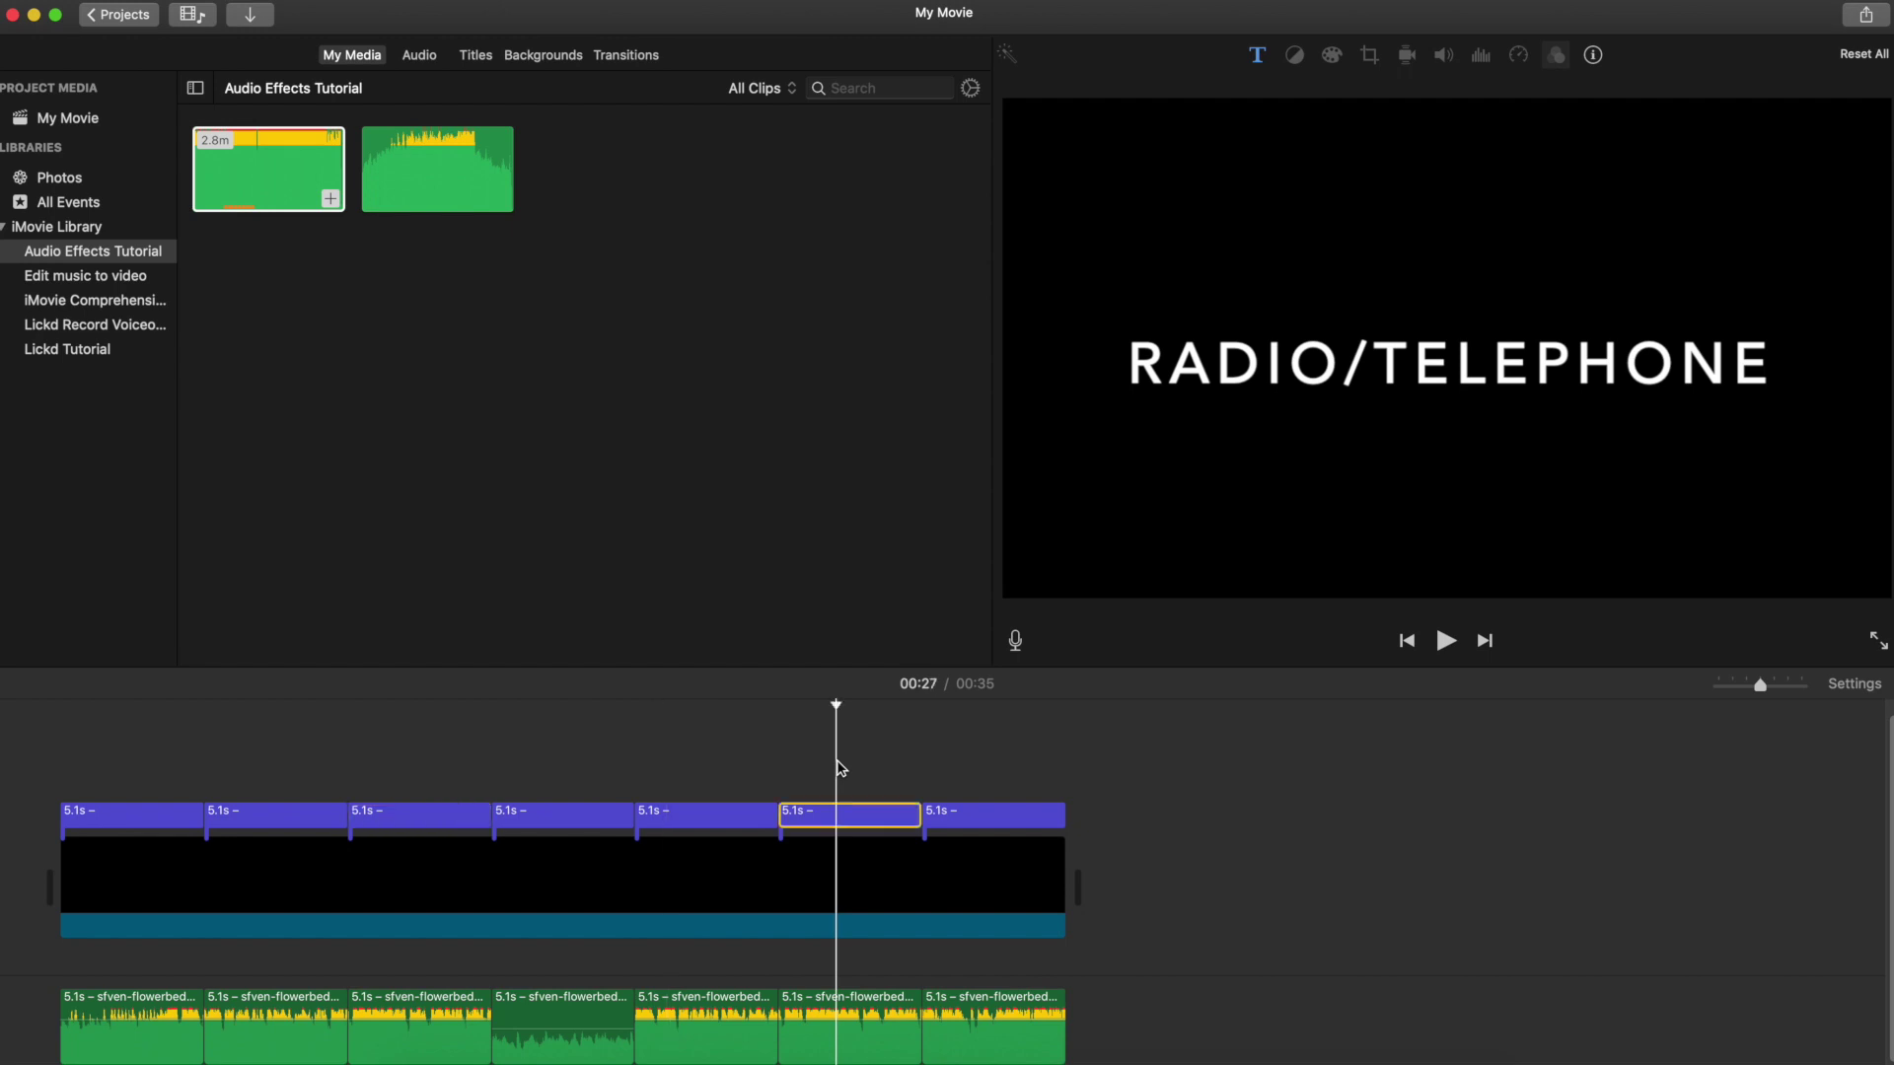
- Apply the Telephone audio effect to the sixth music clip and play the timeline from just before it
{"action": "left_click", "coordinate": [850, 999]}
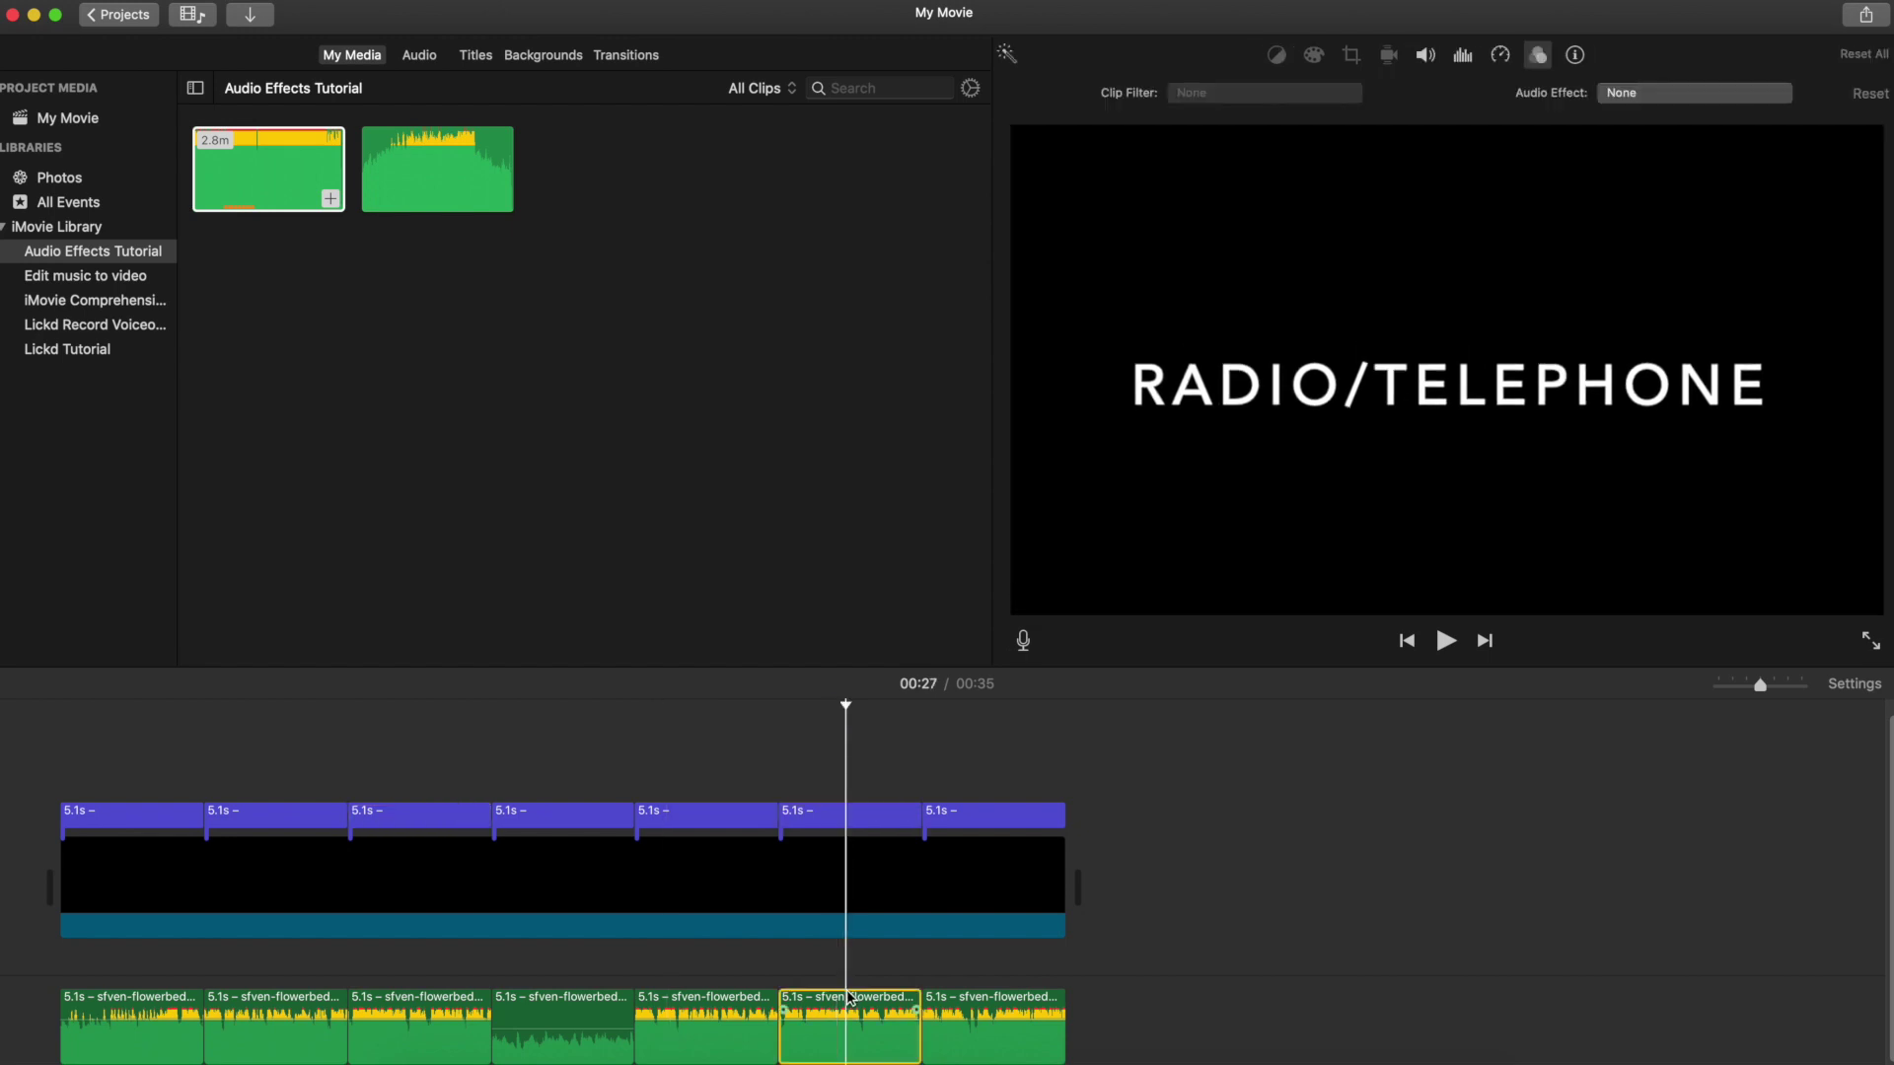
{"action": "left_click", "coordinate": [1623, 97]}
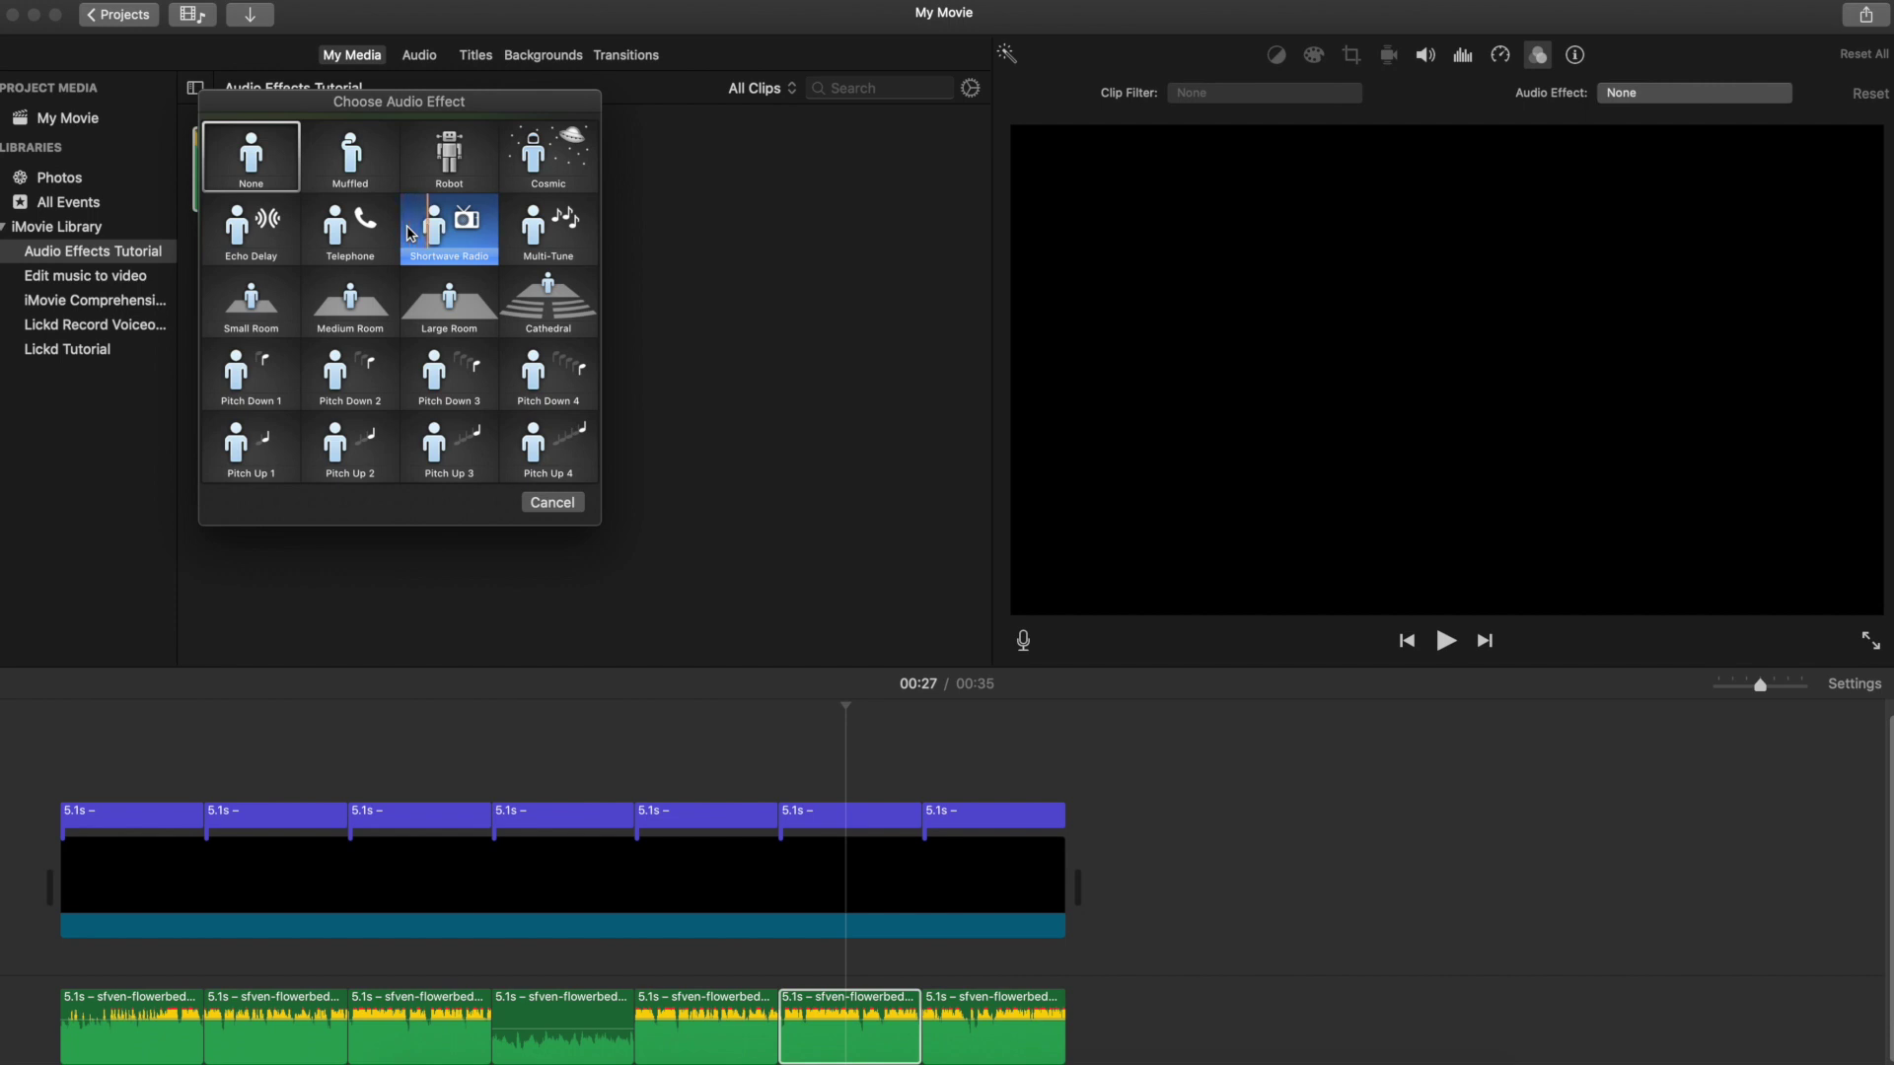
{"action": "left_click", "coordinate": [352, 234]}
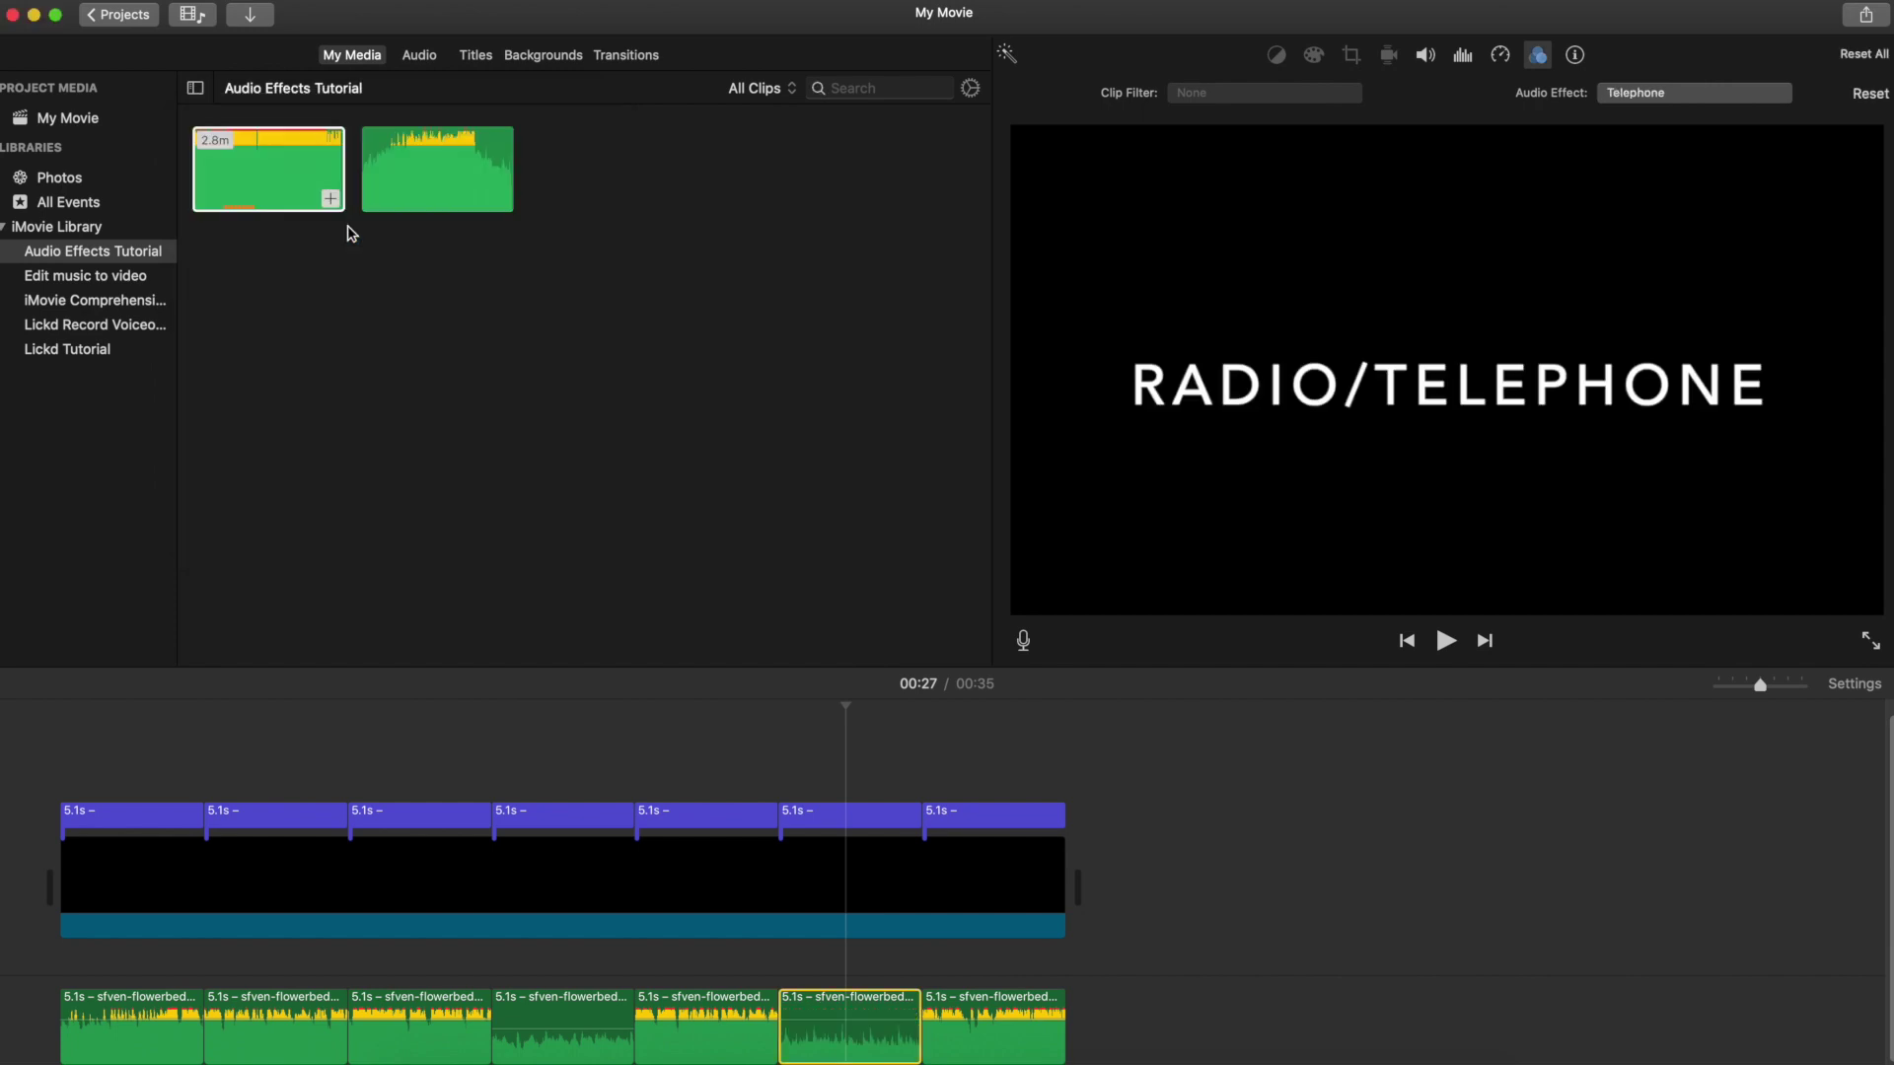
{"action": "left_click", "coordinate": [752, 751]}
{"action": "key", "text": "space"}
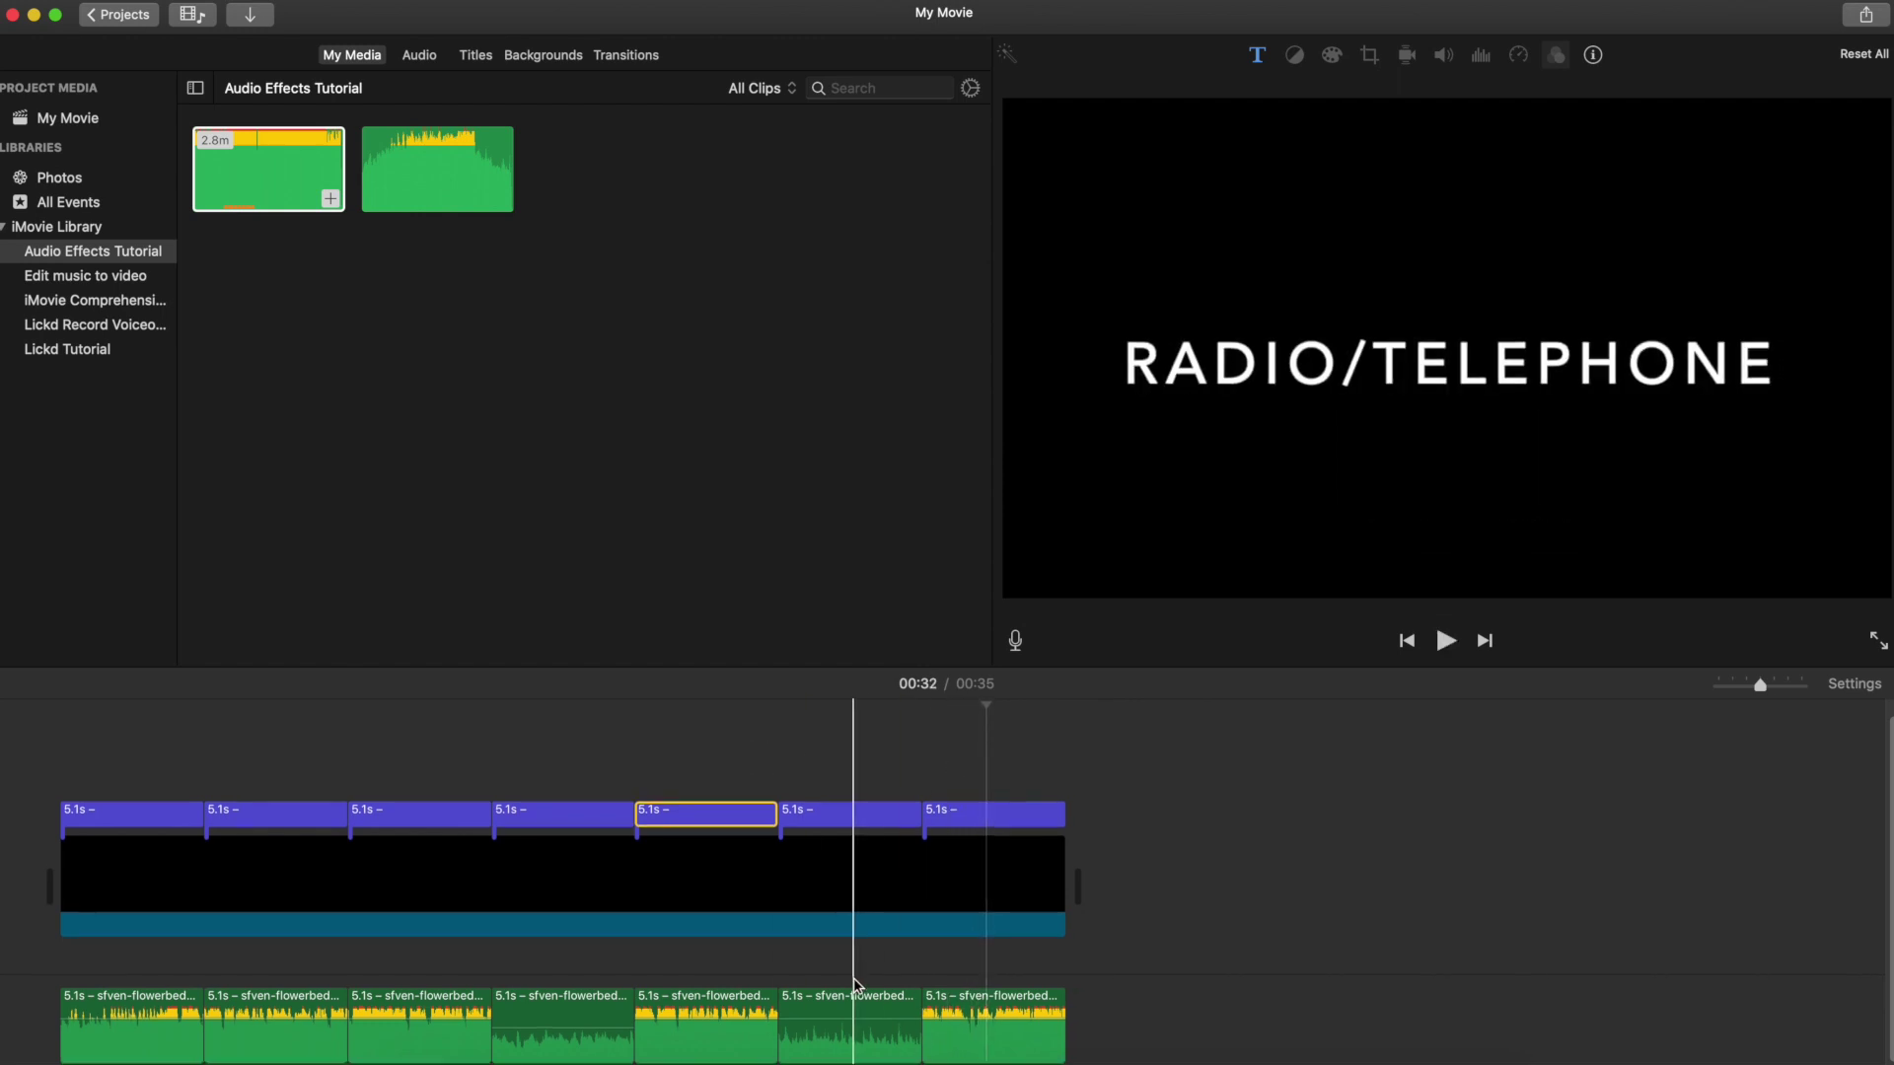
- Extend the Telephone clip's start to 6.5 s over the fifth clip, trim that one to 4.8 s, and crossfade the two with fades
{"action": "left_click", "coordinate": [824, 1016]}
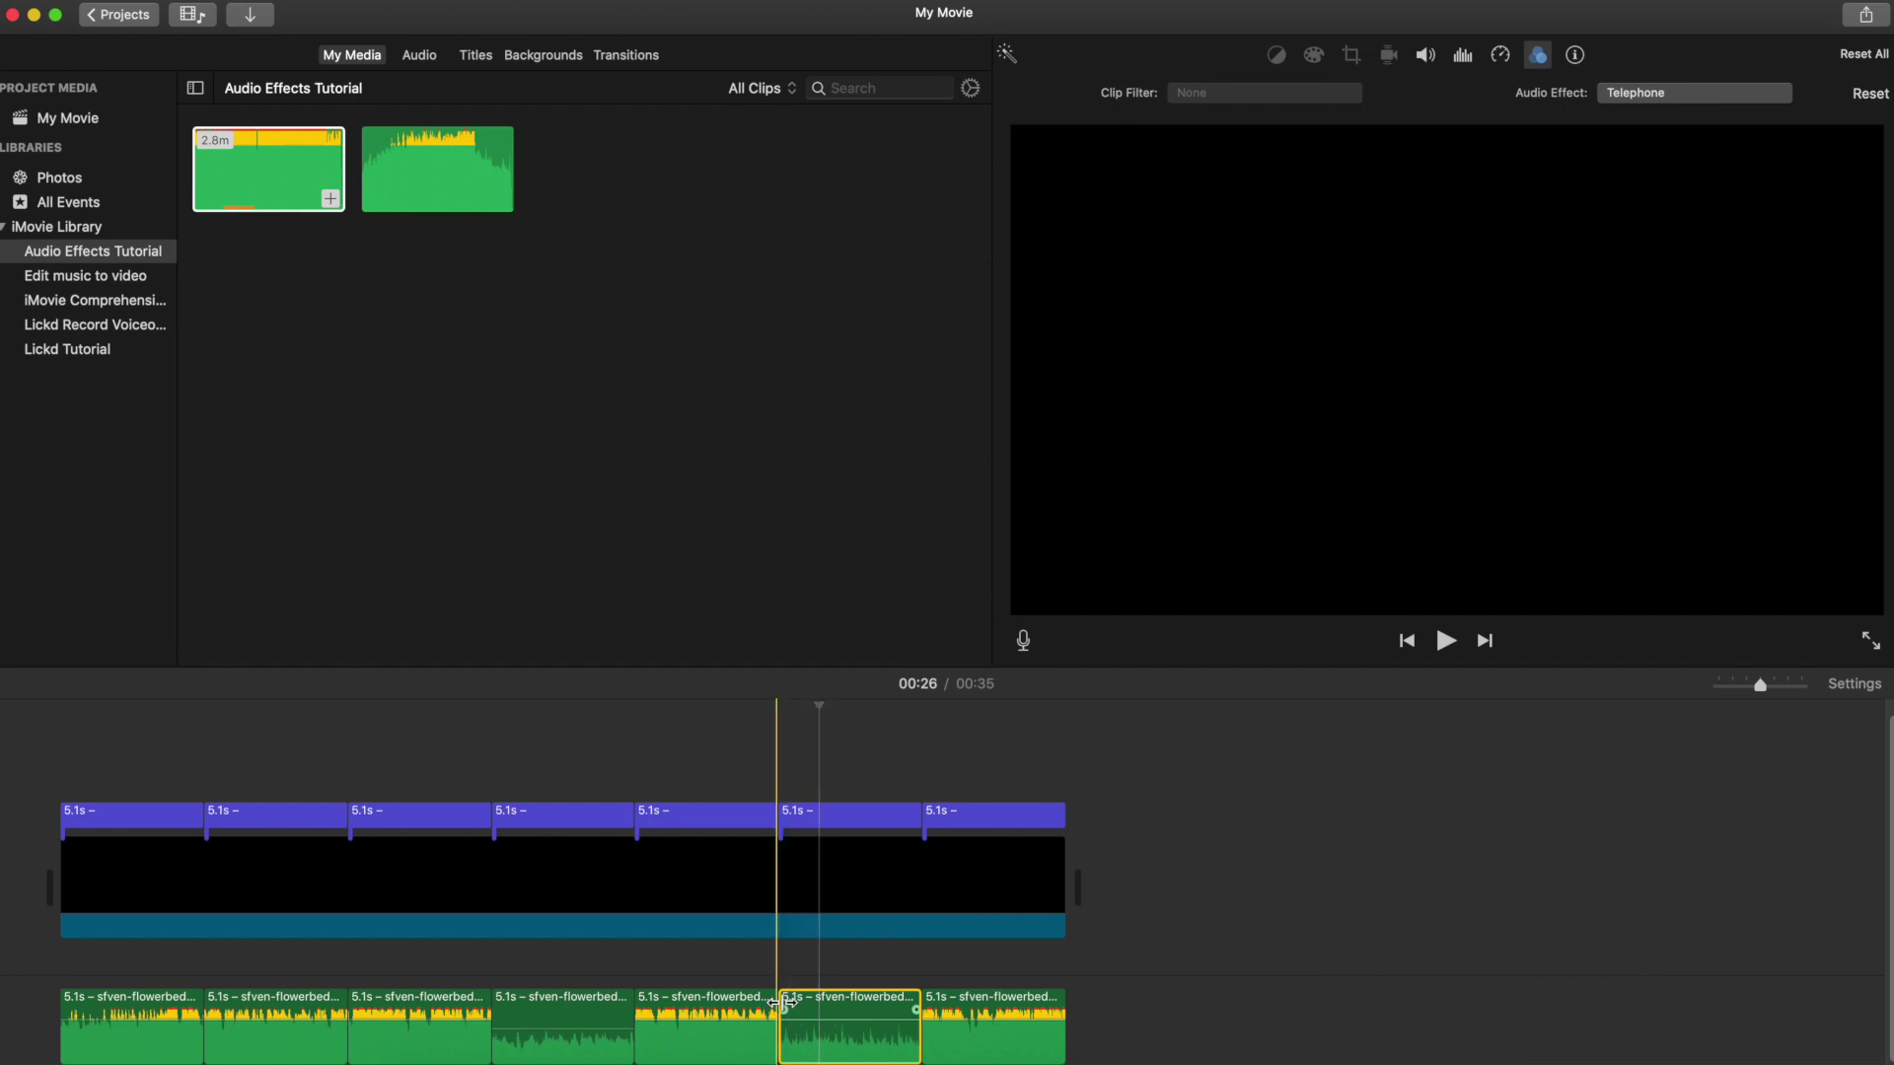
{"action": "left_click", "coordinate": [784, 1004]}
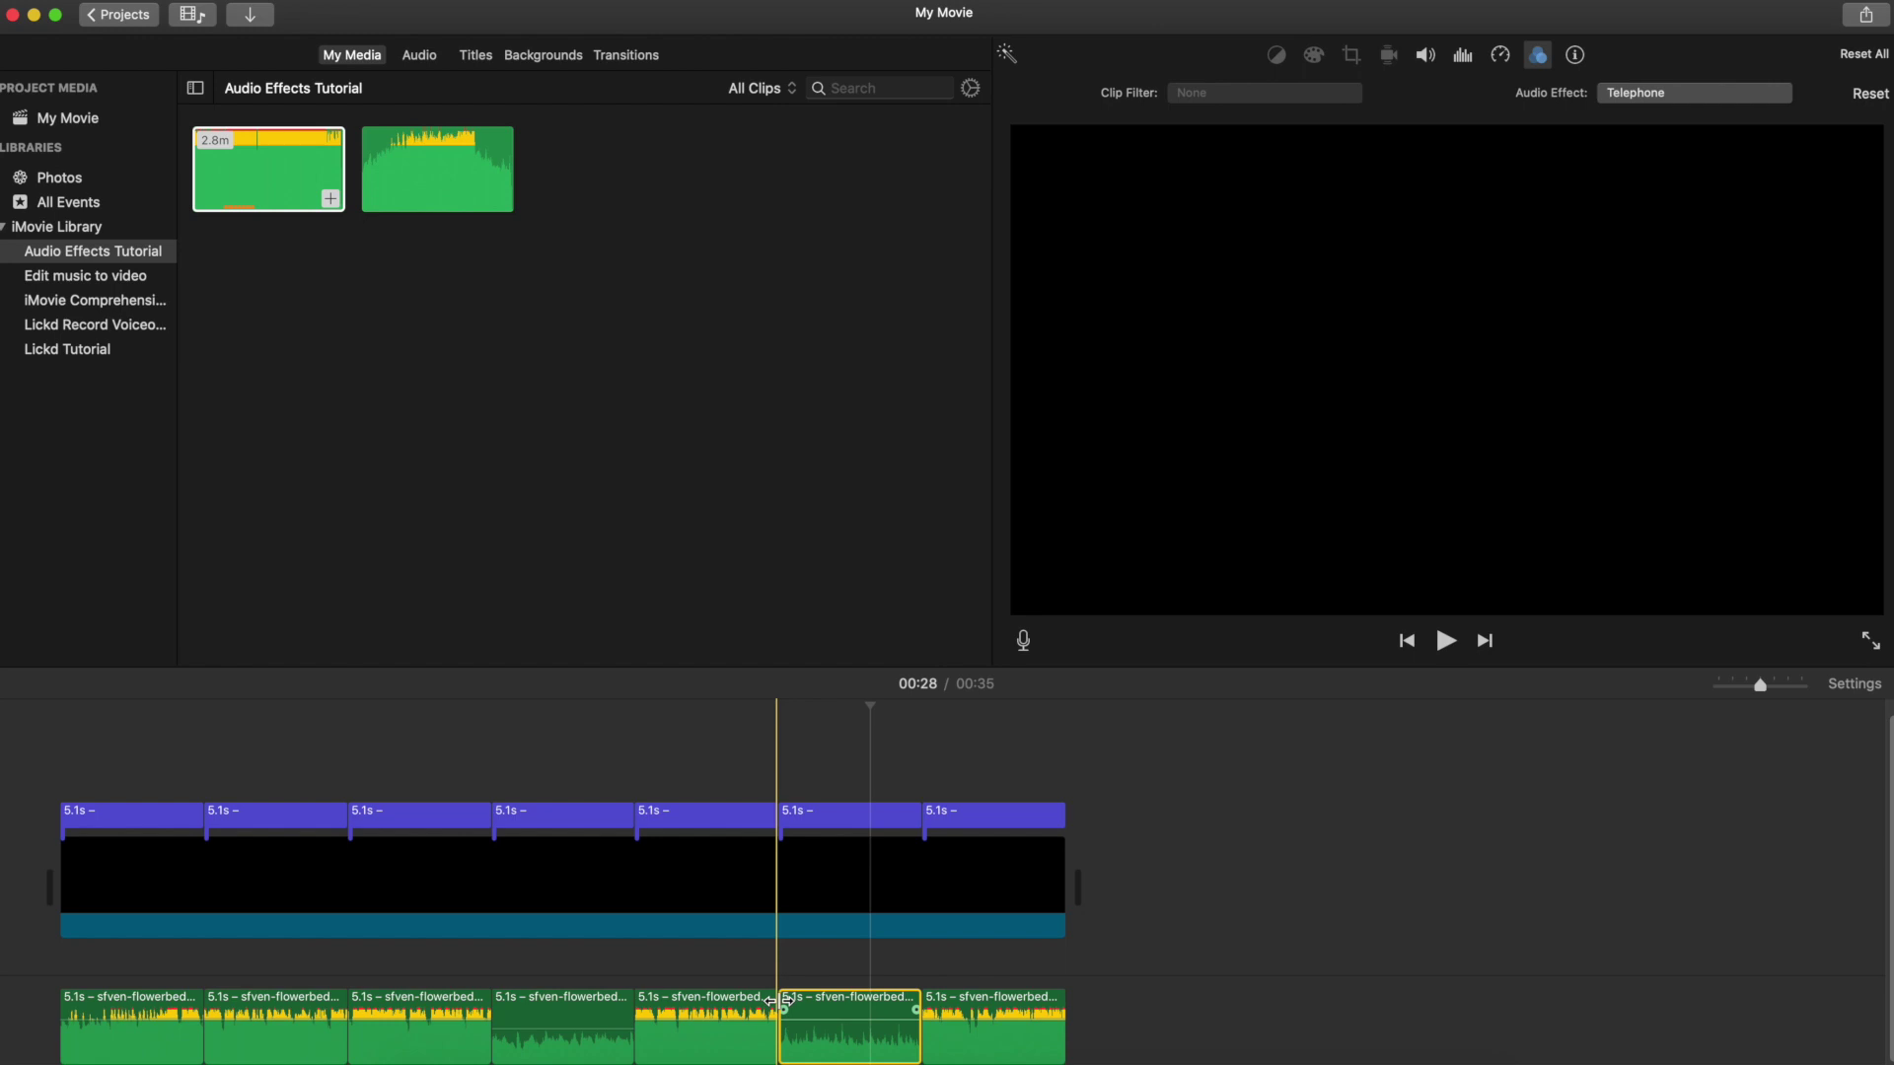
{"action": "left_click_drag", "start_coordinate": [779, 1001], "coordinate": [740, 881]}
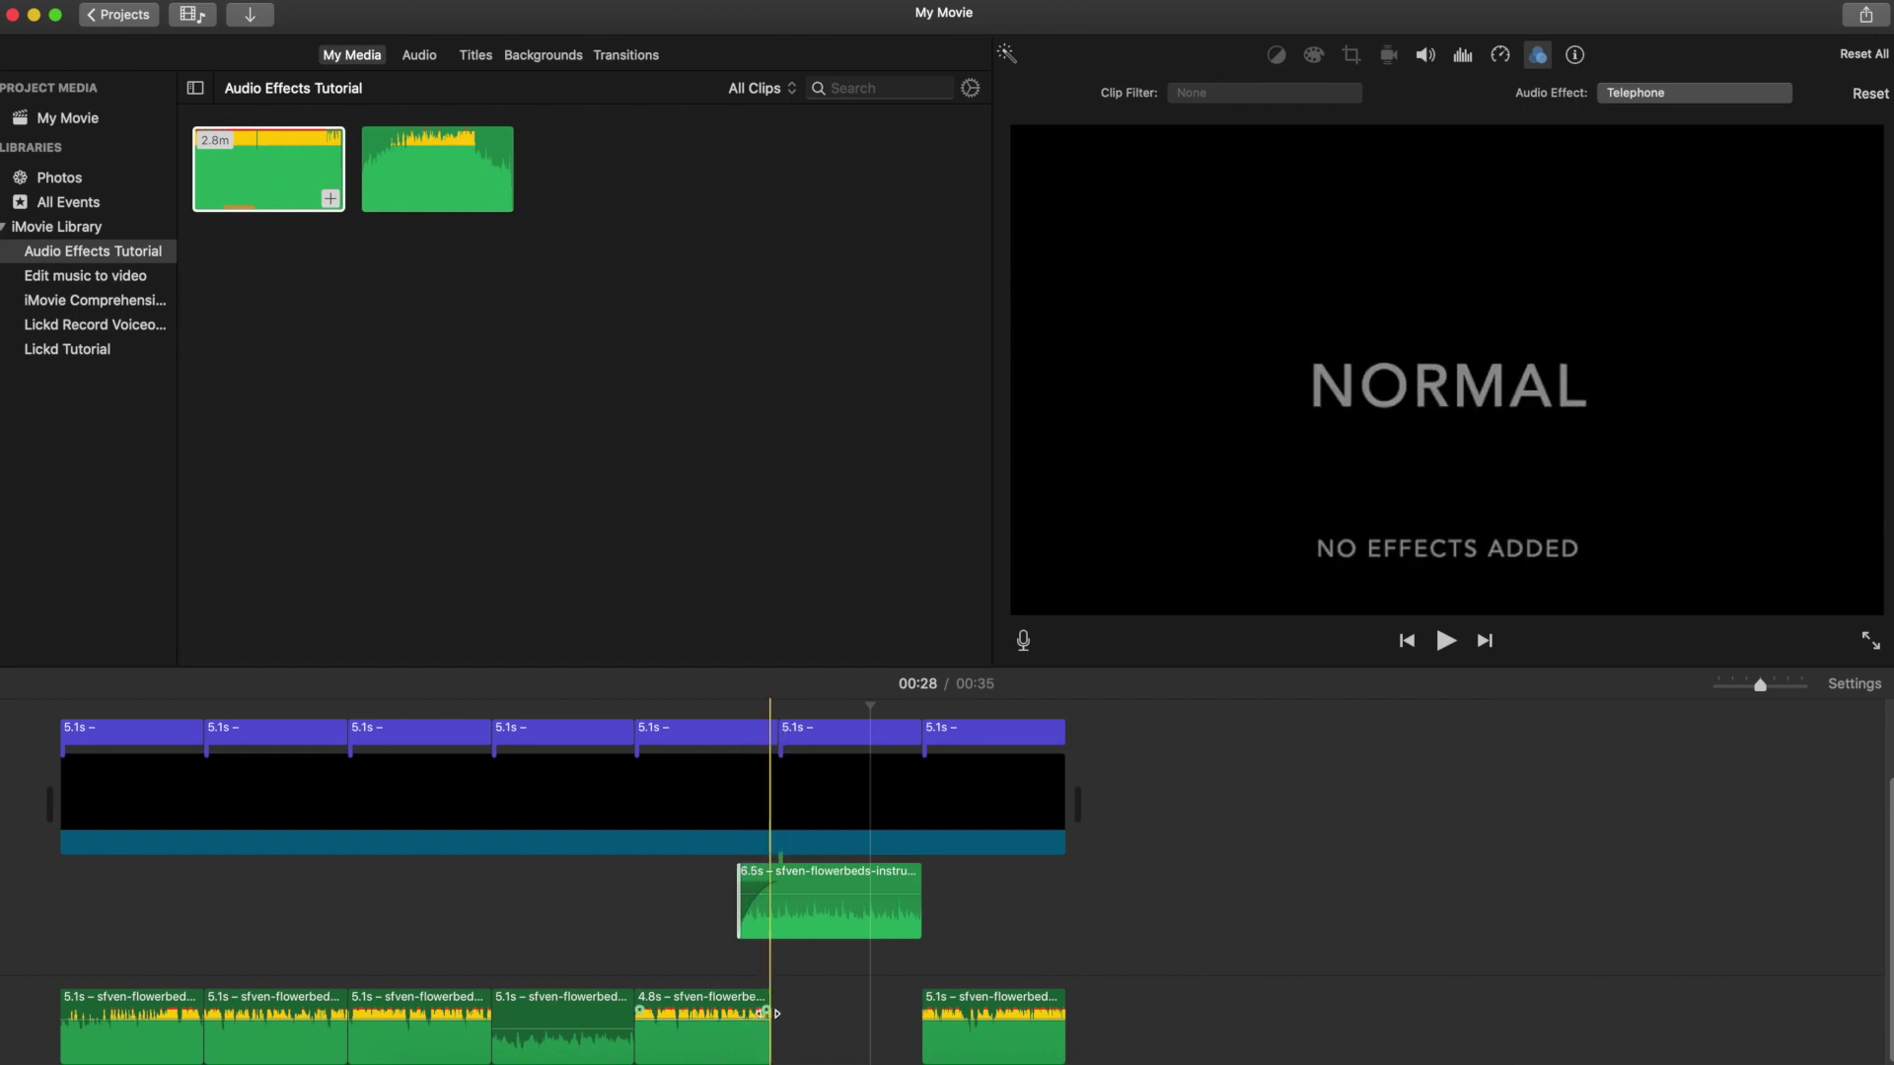
{"action": "left_click_drag", "start_coordinate": [742, 1011], "coordinate": [742, 1011]}
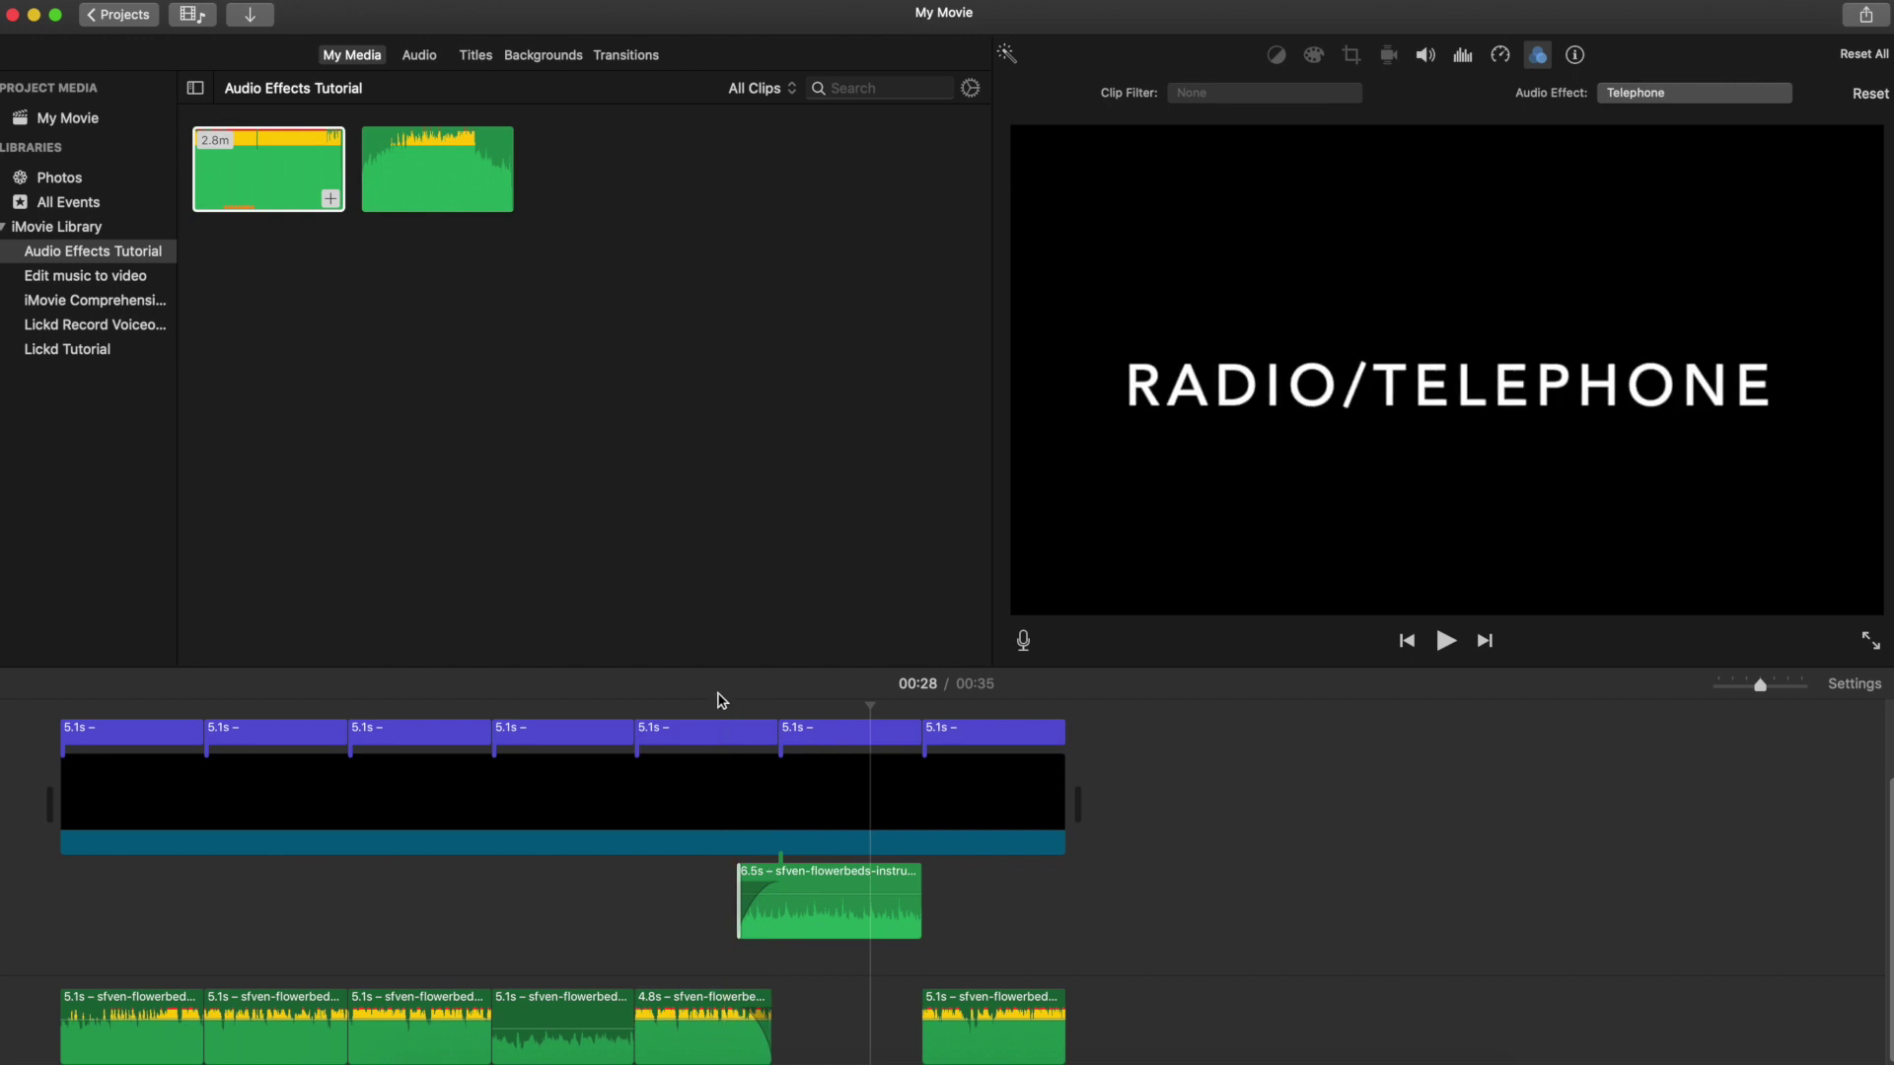
- Play the crossfade from the fifth music clip into the Telephone clip to check how it sounds
{"action": "left_click", "coordinate": [671, 708]}
{"action": "key", "text": "space"}
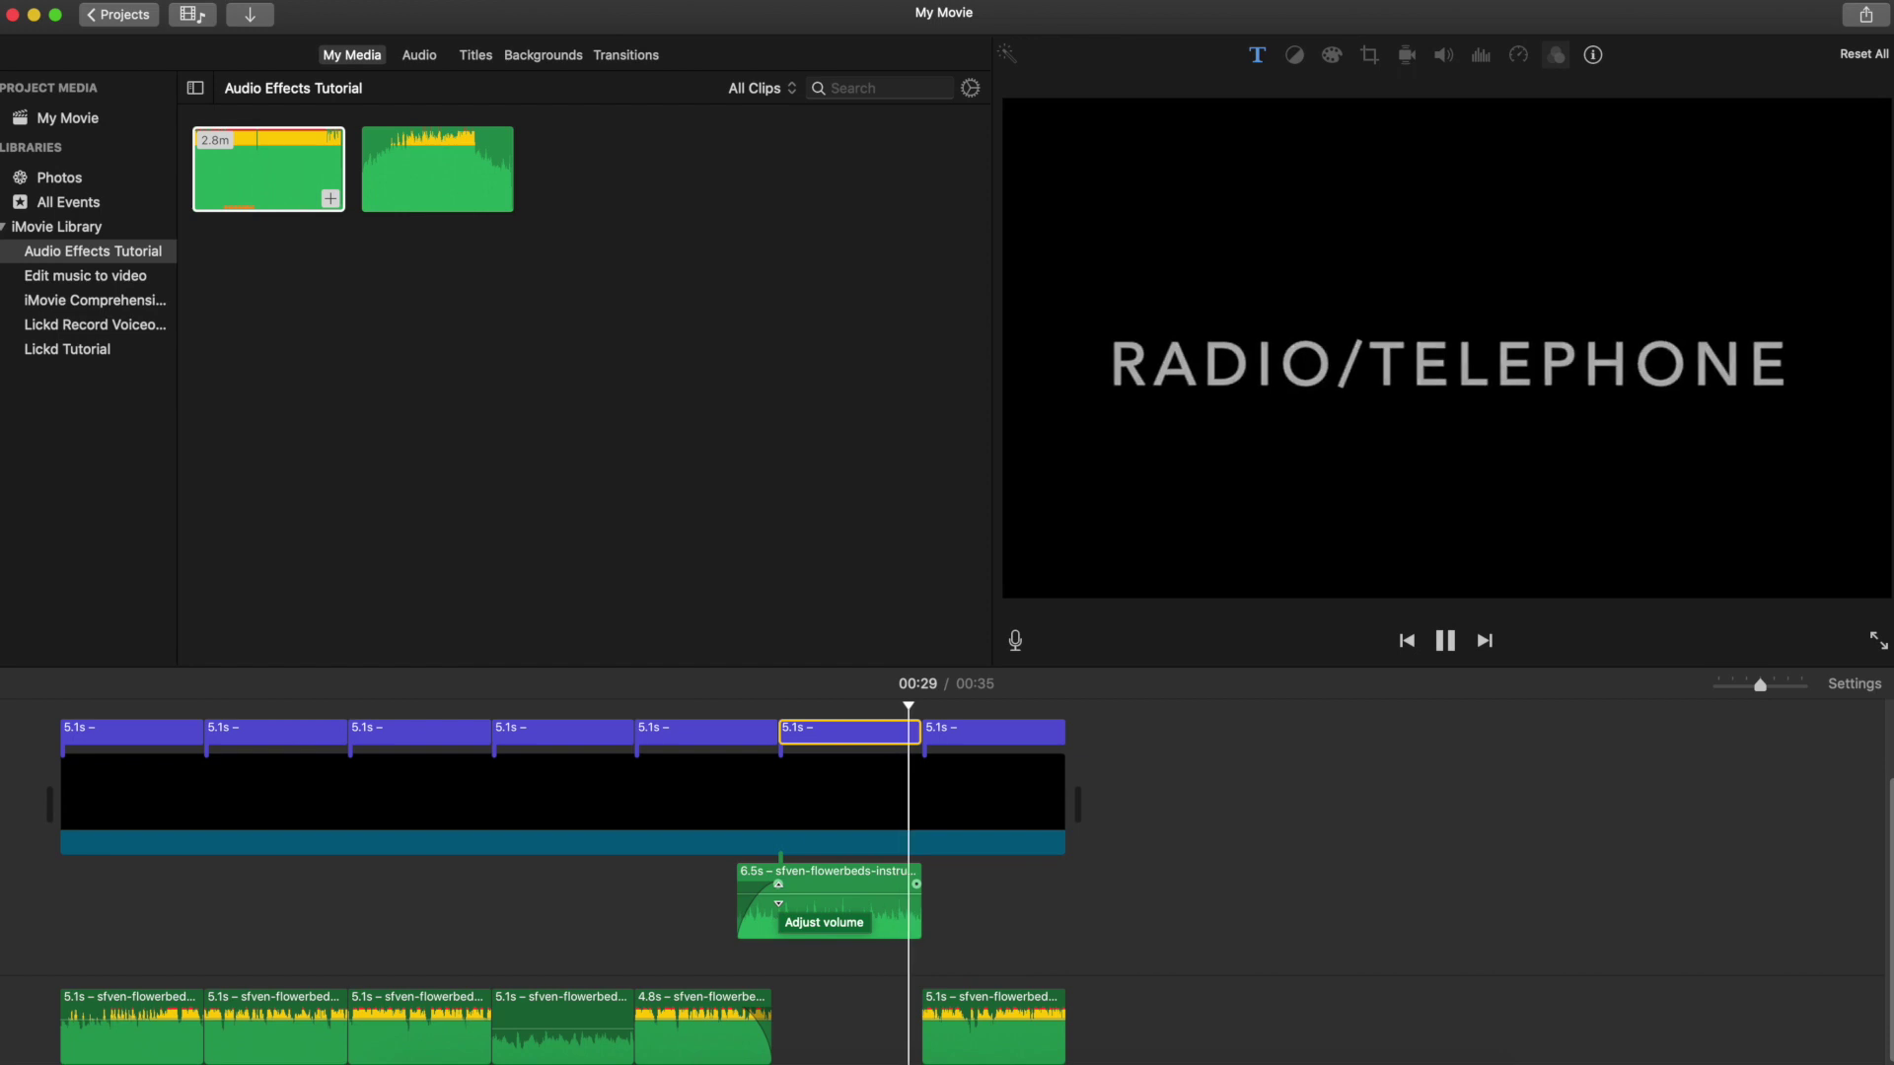
{"action": "key", "text": "space"}
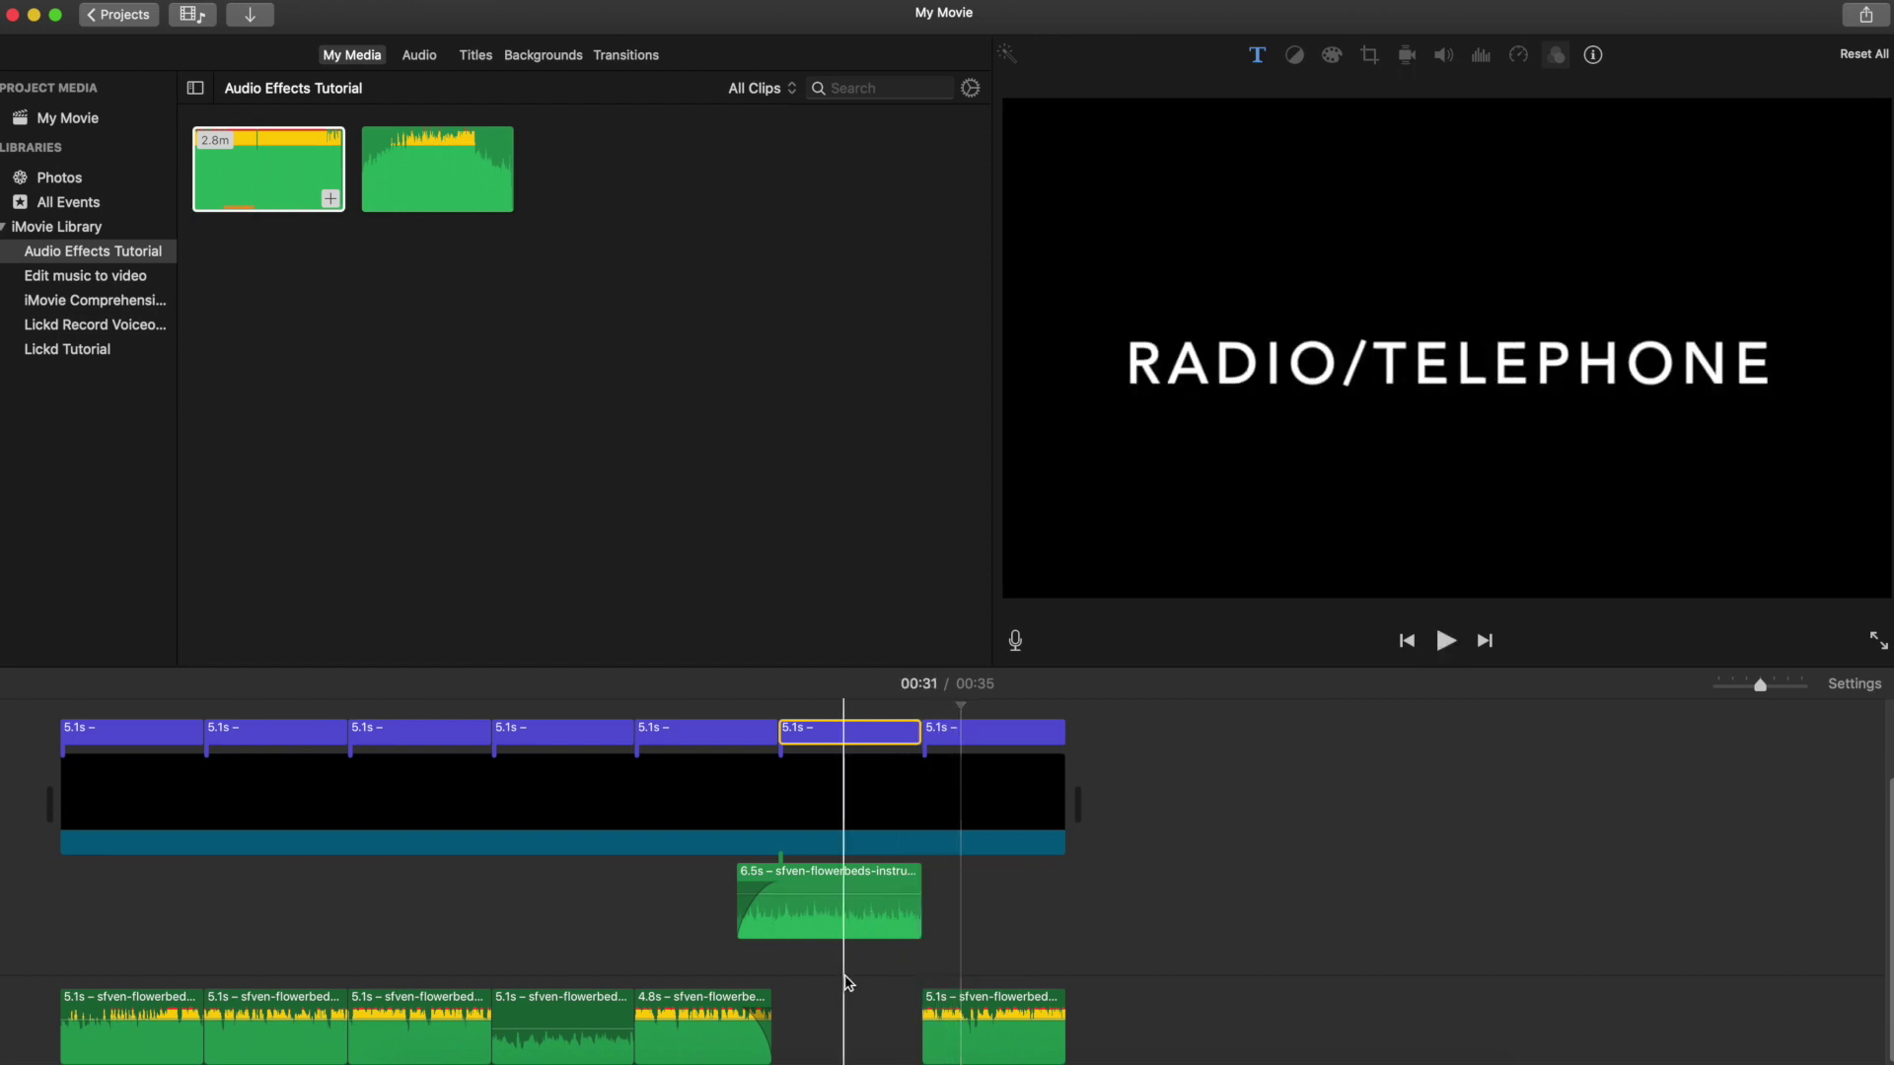